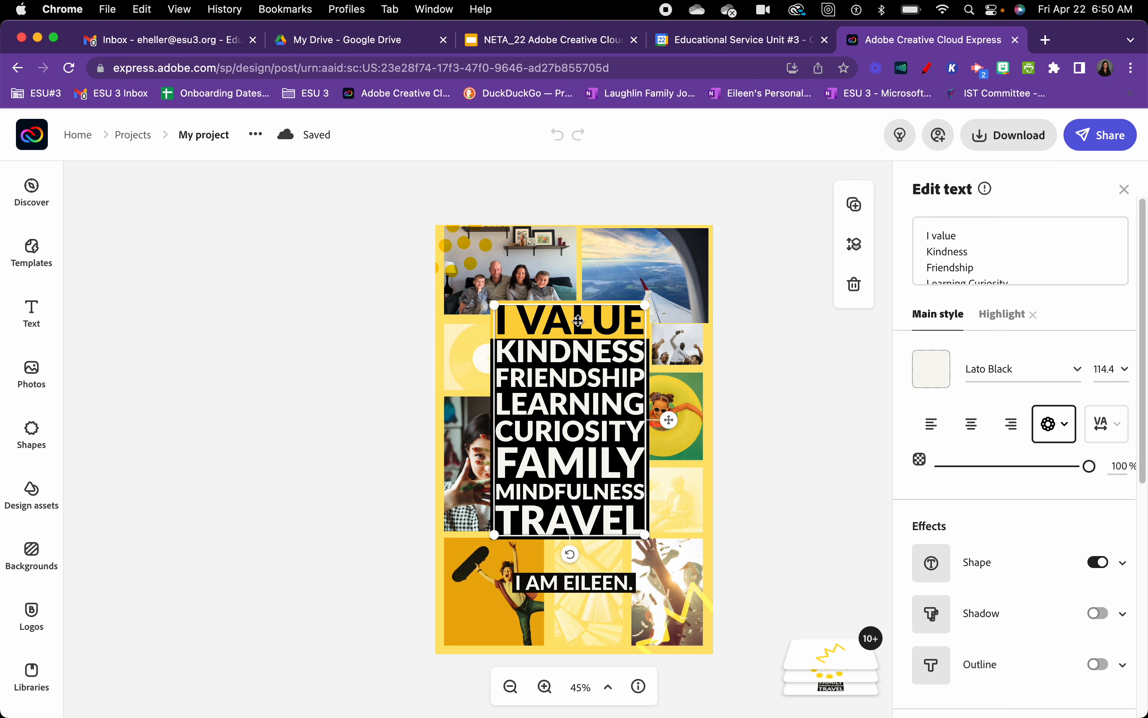
Step: Select the word Kindness in the values text's edit box and open the main style's text color options
click(956, 234)
drag(970, 252, 926, 259)
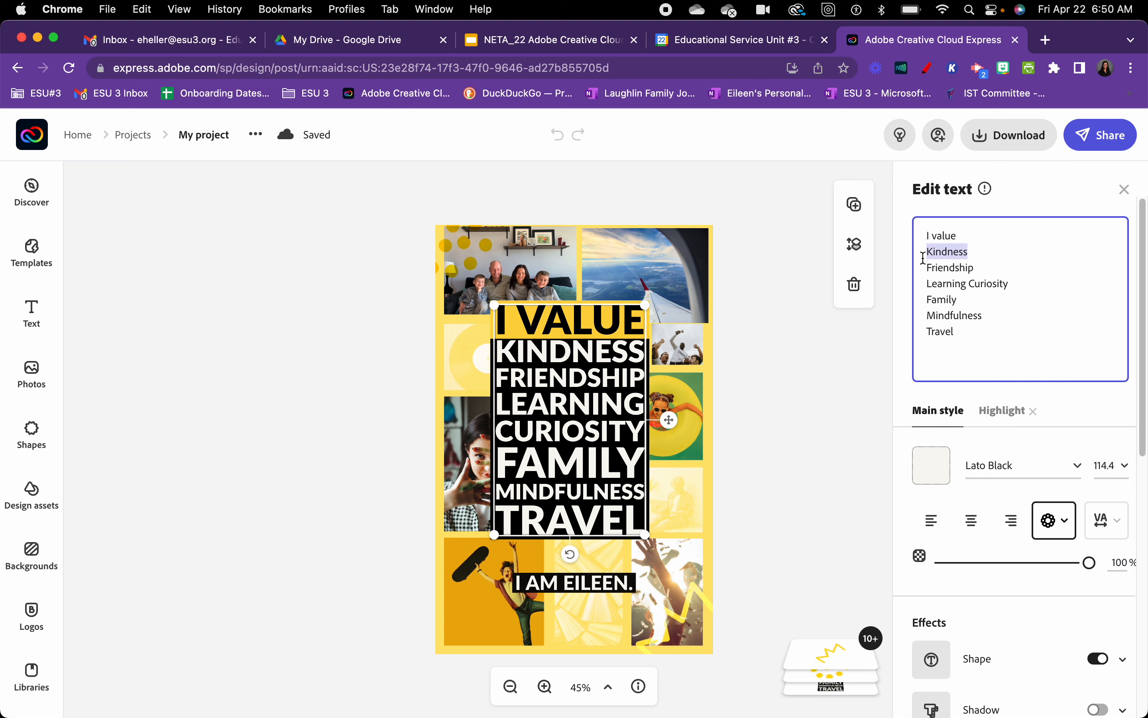
click(931, 465)
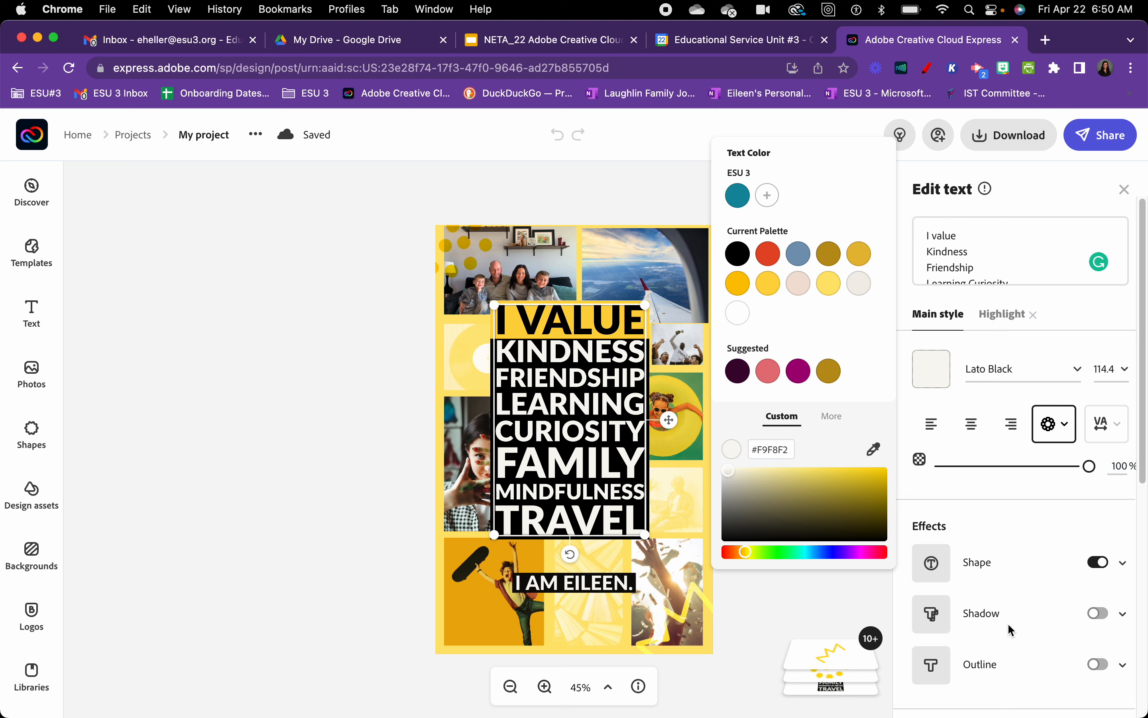
Step: Try #F2EFE8 as the text color of the "I value" highlight style, and undo the change
click(1001, 319)
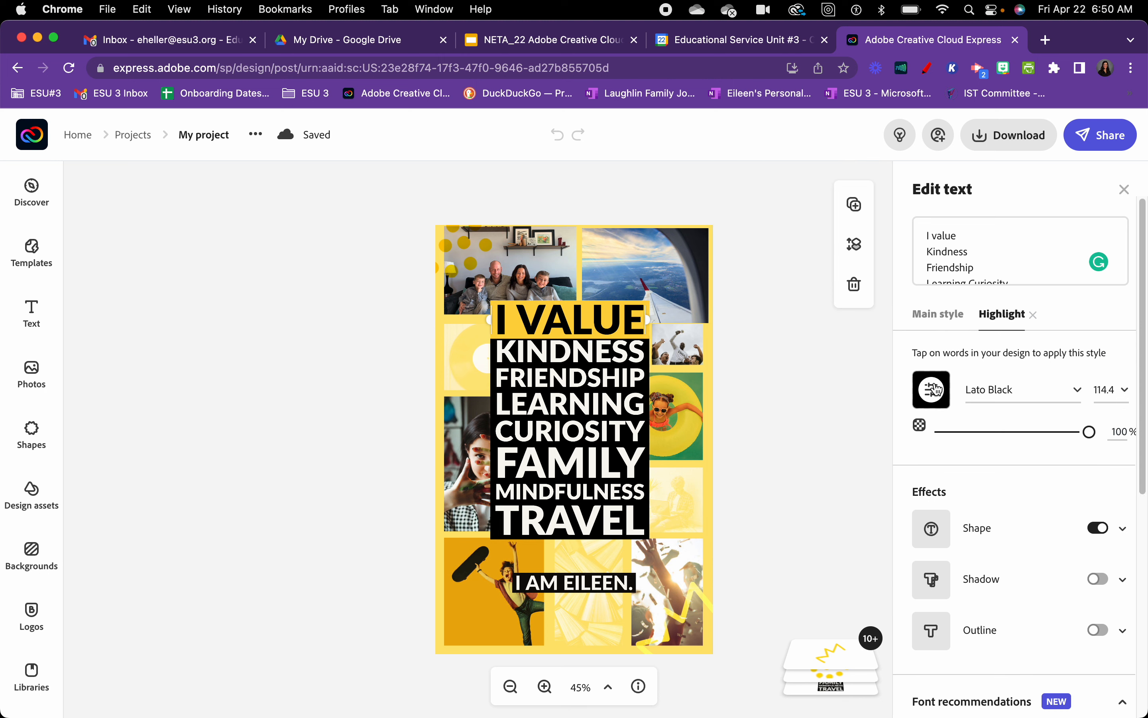
click(933, 389)
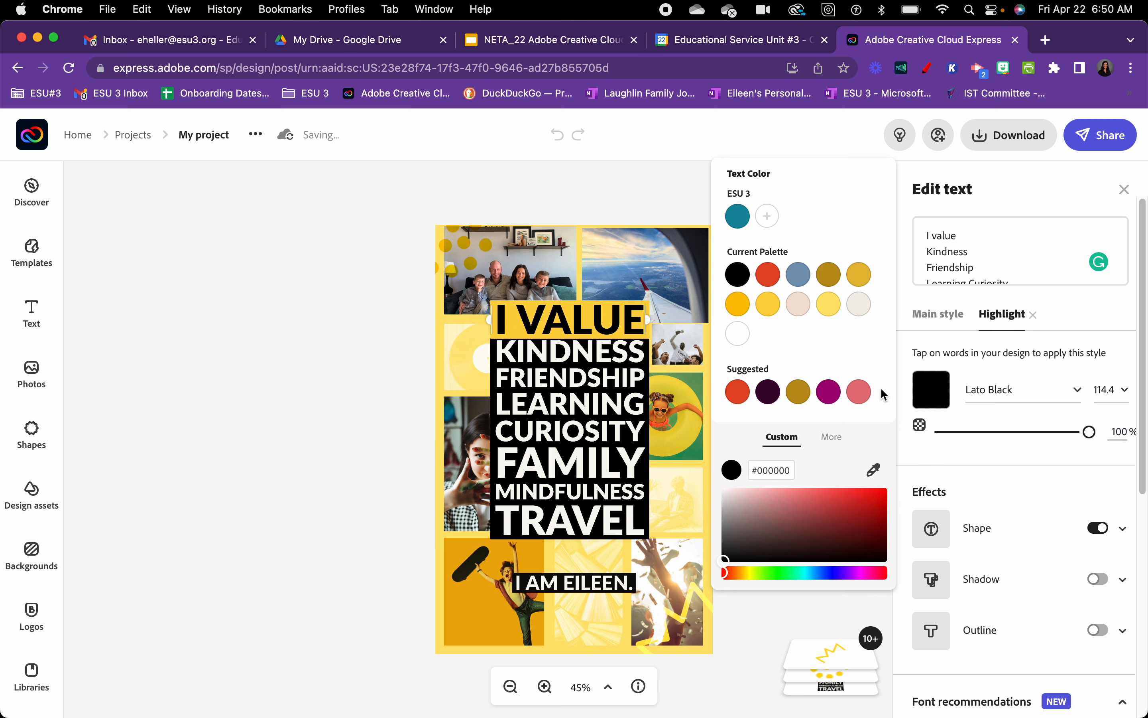
click(858, 307)
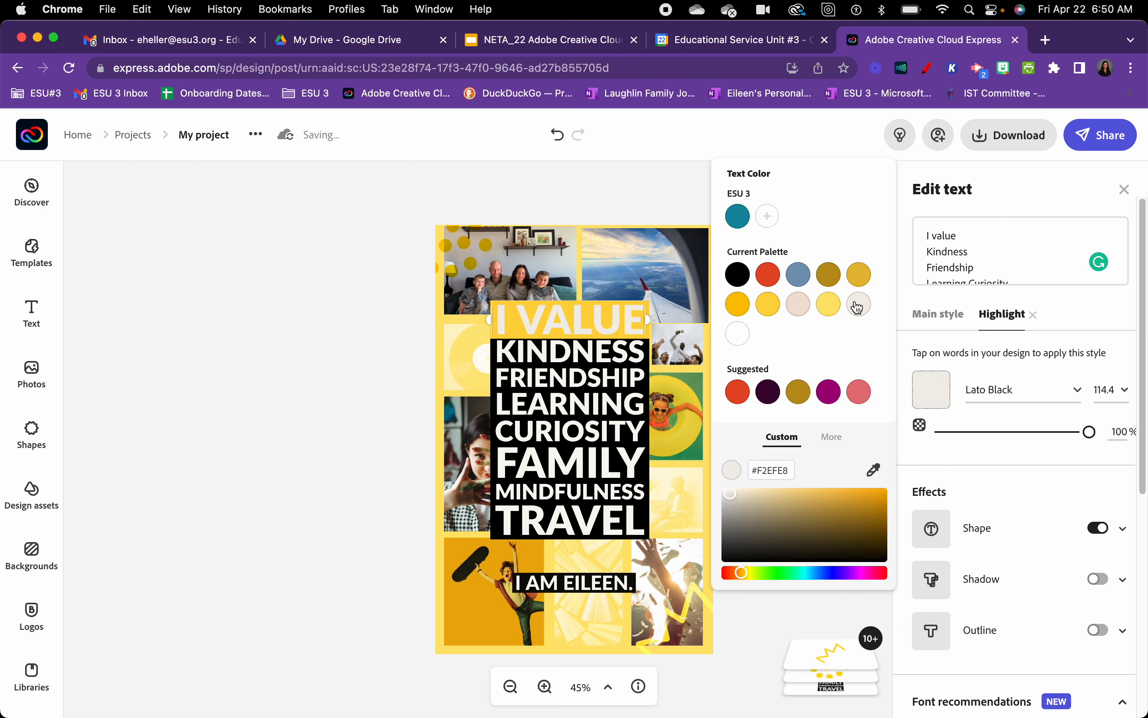
click(558, 137)
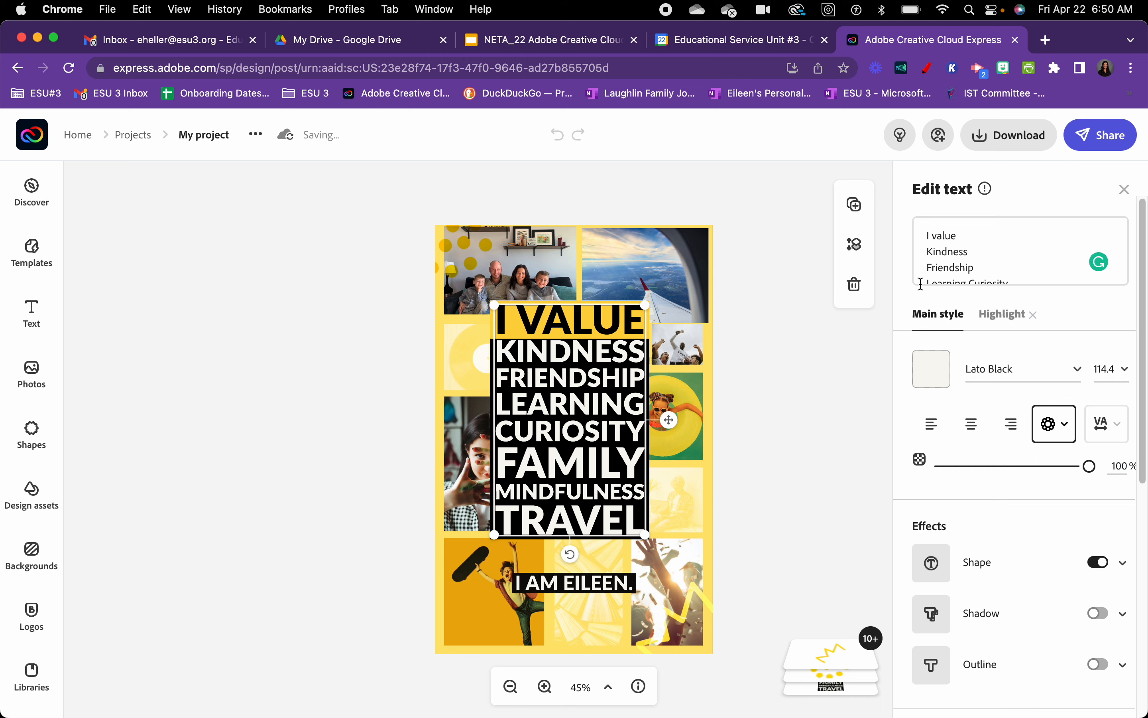
Step: Select the family photo, view the replacement photo options, and close them without replacing it
click(532, 277)
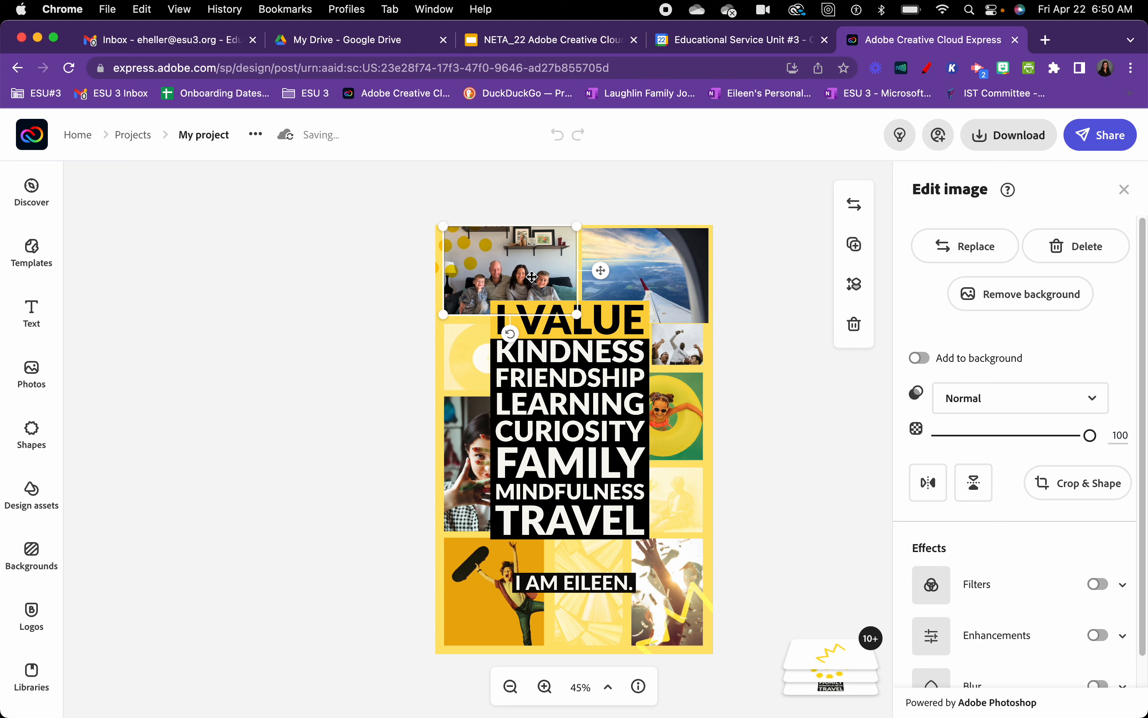
click(984, 256)
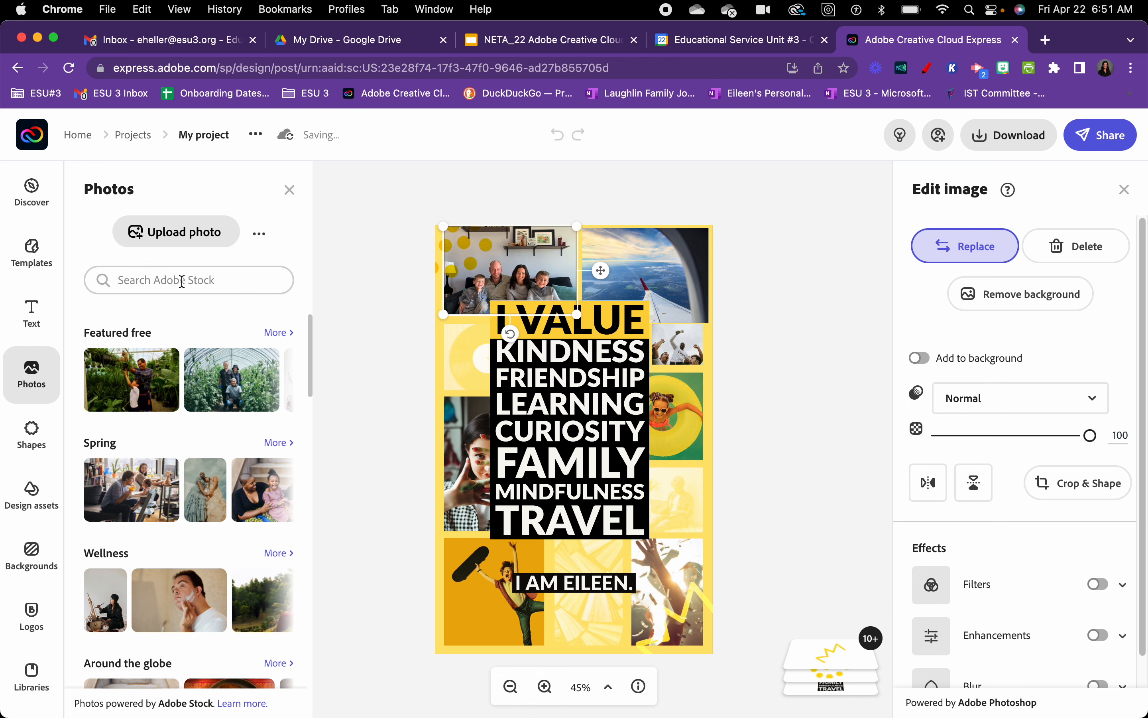
click(288, 192)
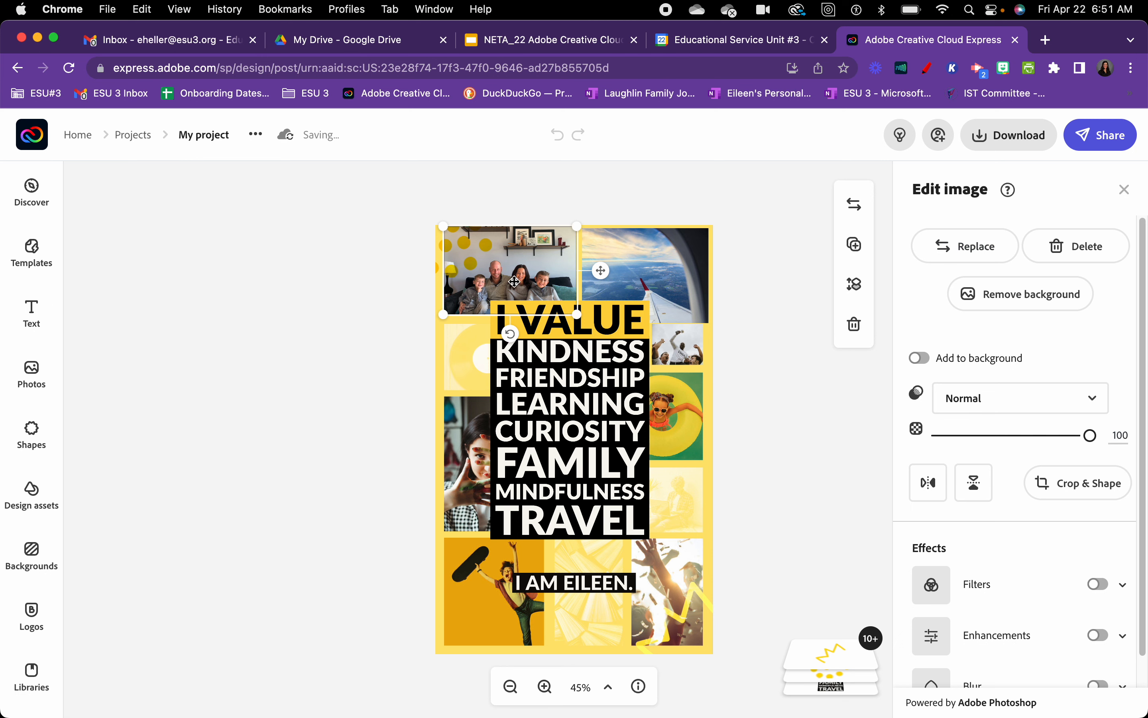
Step: Try the Screen and Multiply blend modes on the family photo, and set it back to Normal
click(1084, 401)
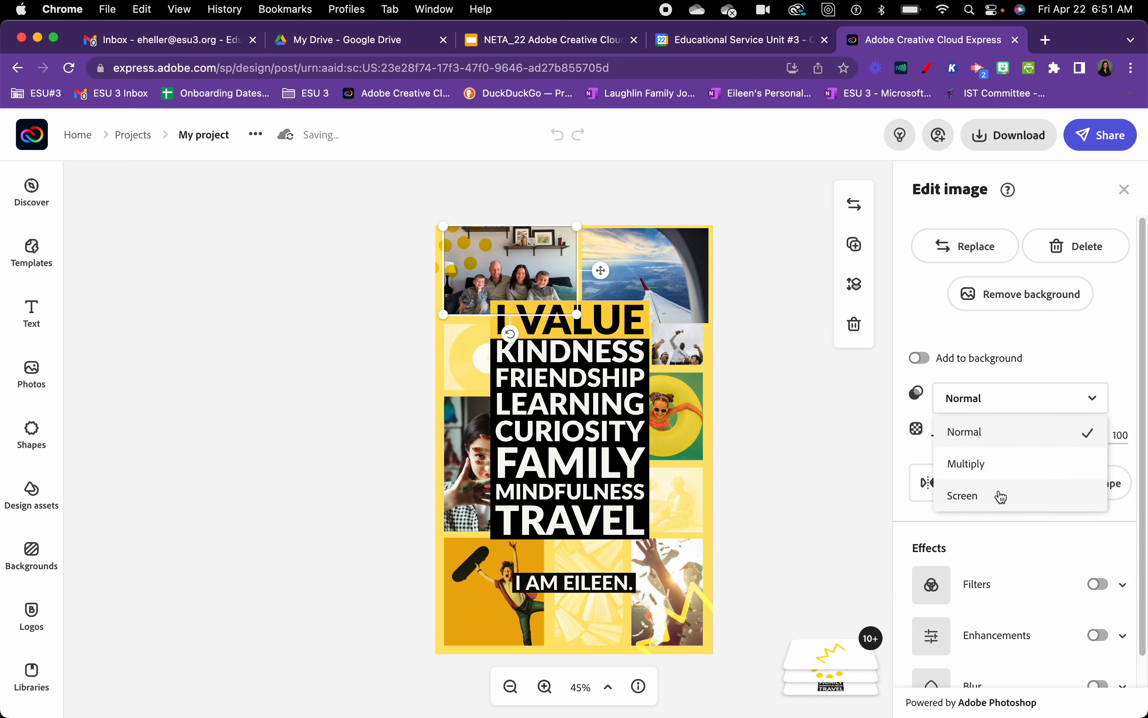
click(998, 494)
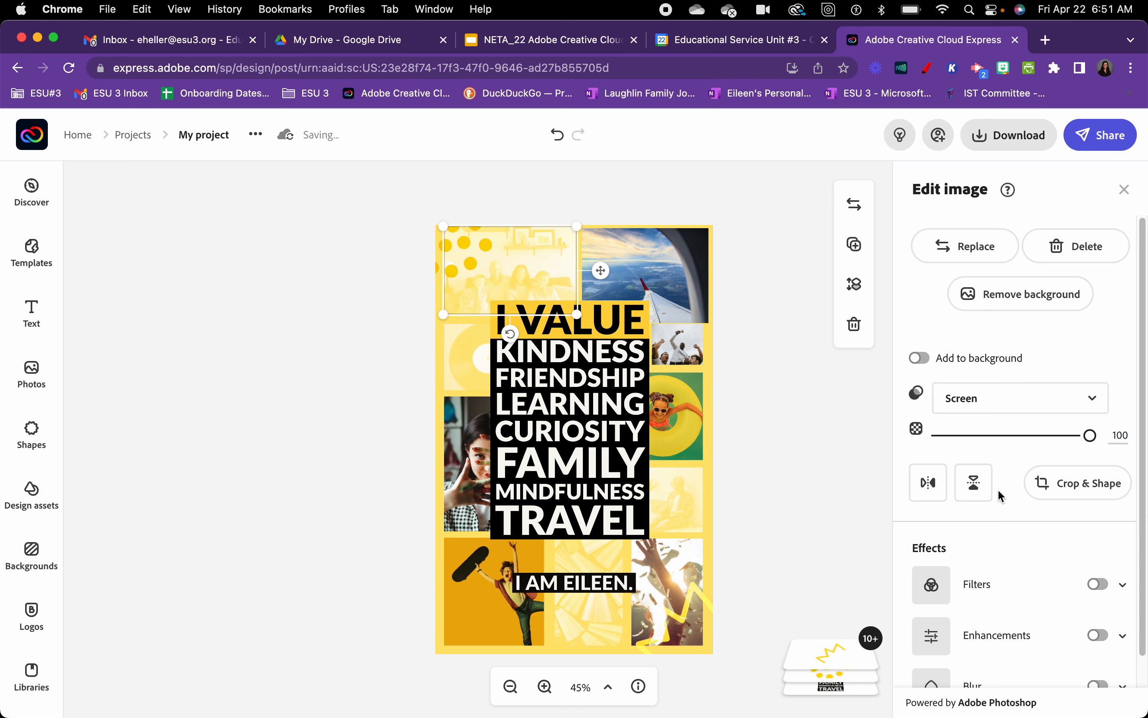
click(1041, 402)
click(1000, 464)
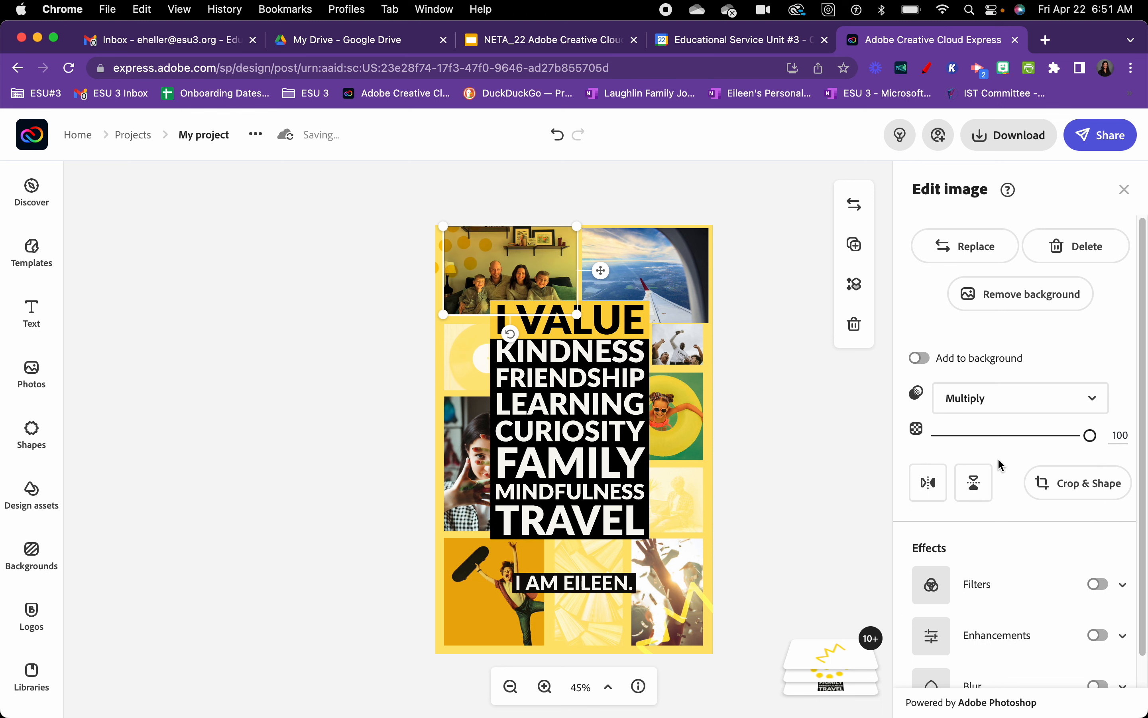
click(1016, 413)
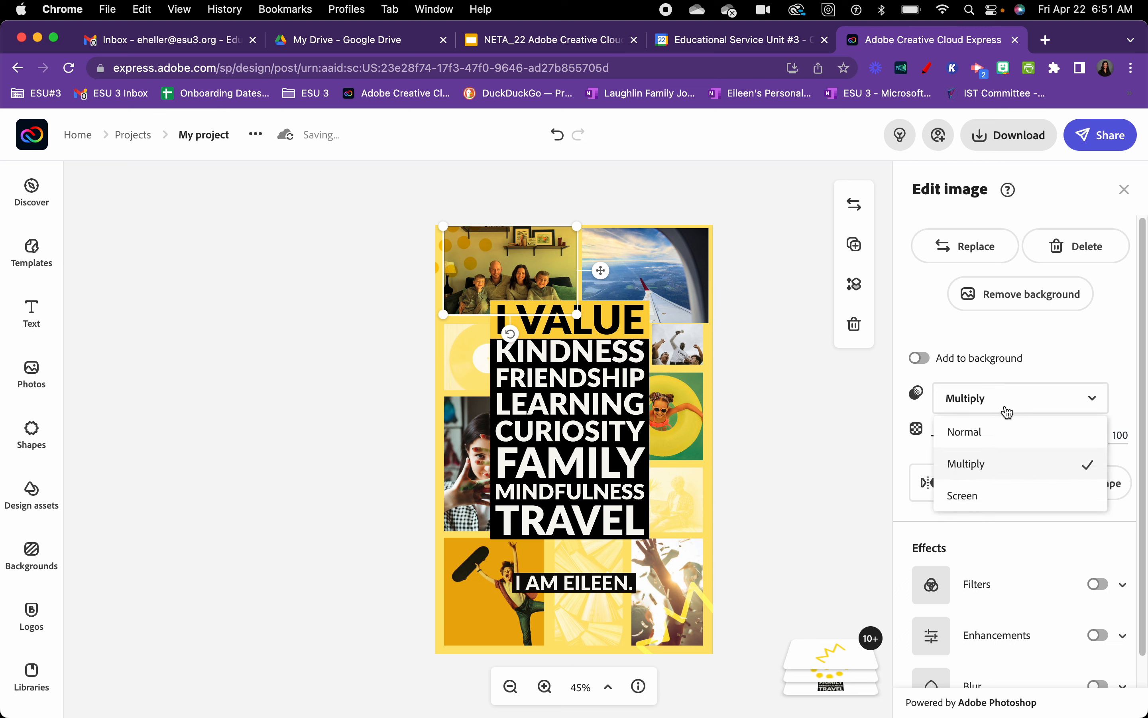
click(988, 429)
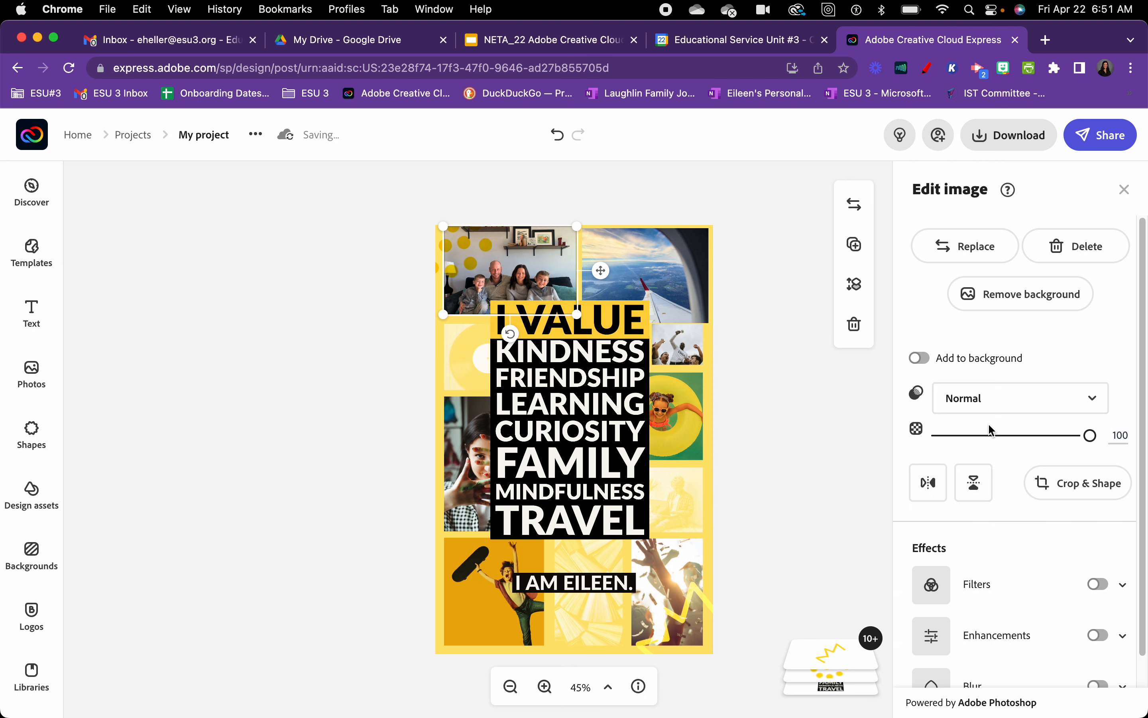
Step: Duplicate the yellow dots graphic on the family photo and place the copy over the airplane window photo
scroll(1015, 571, down, 2)
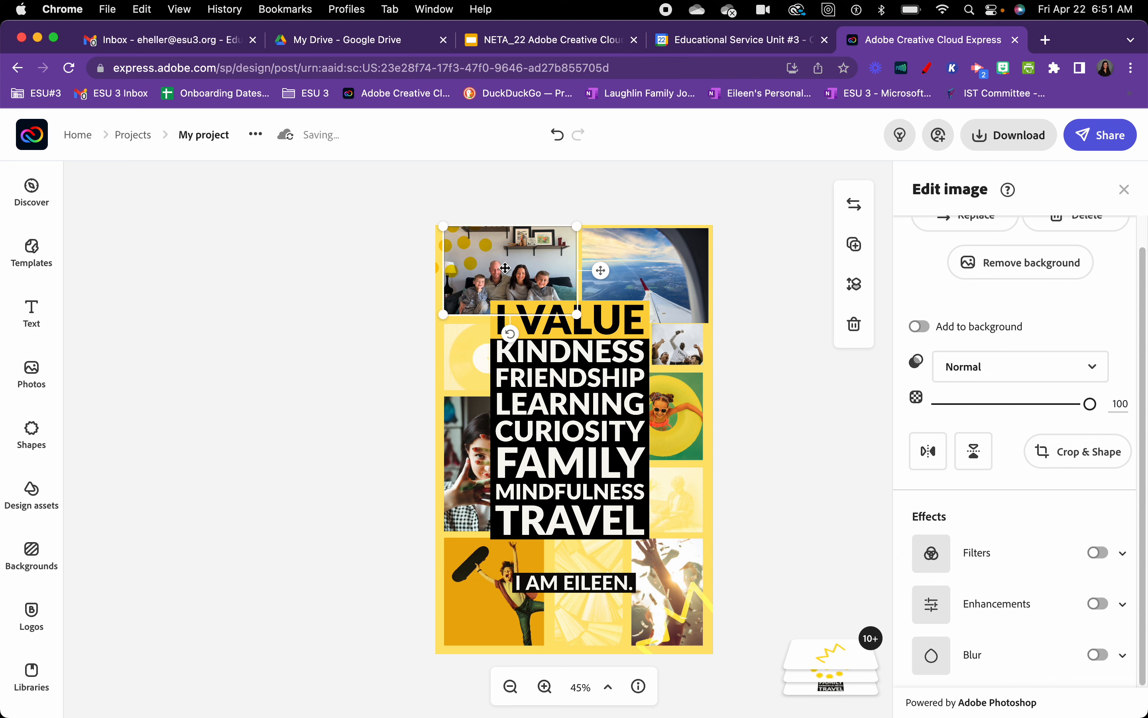
key(super+z)
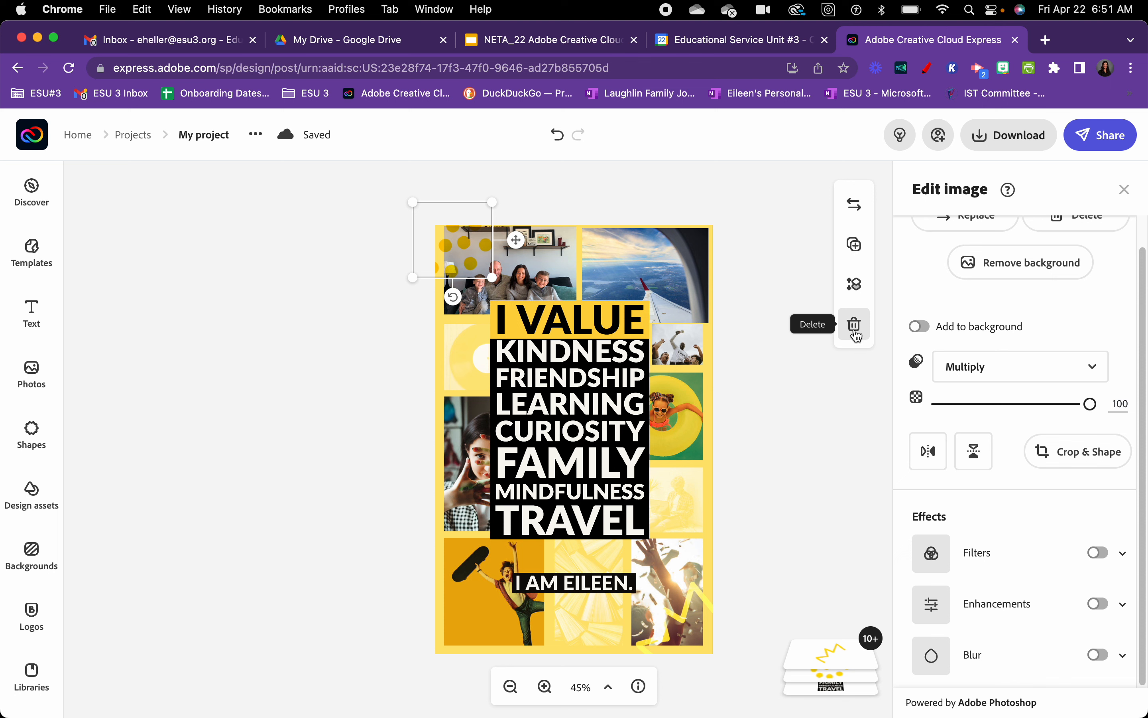
click(860, 250)
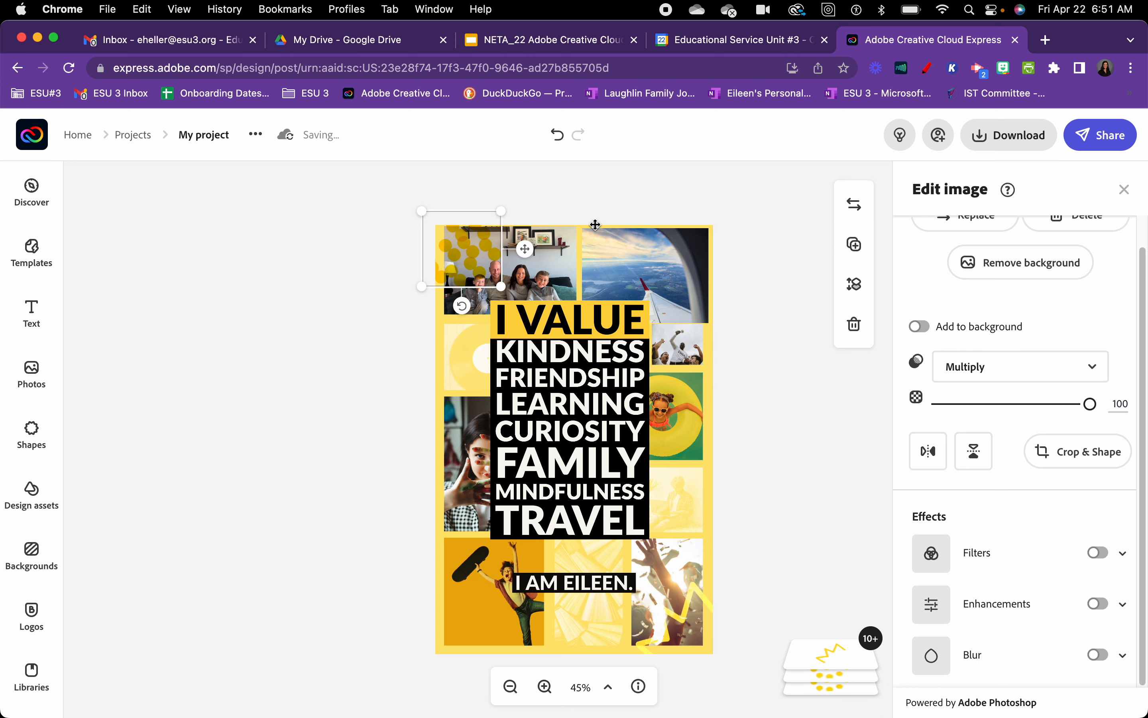
drag(492, 253, 705, 251)
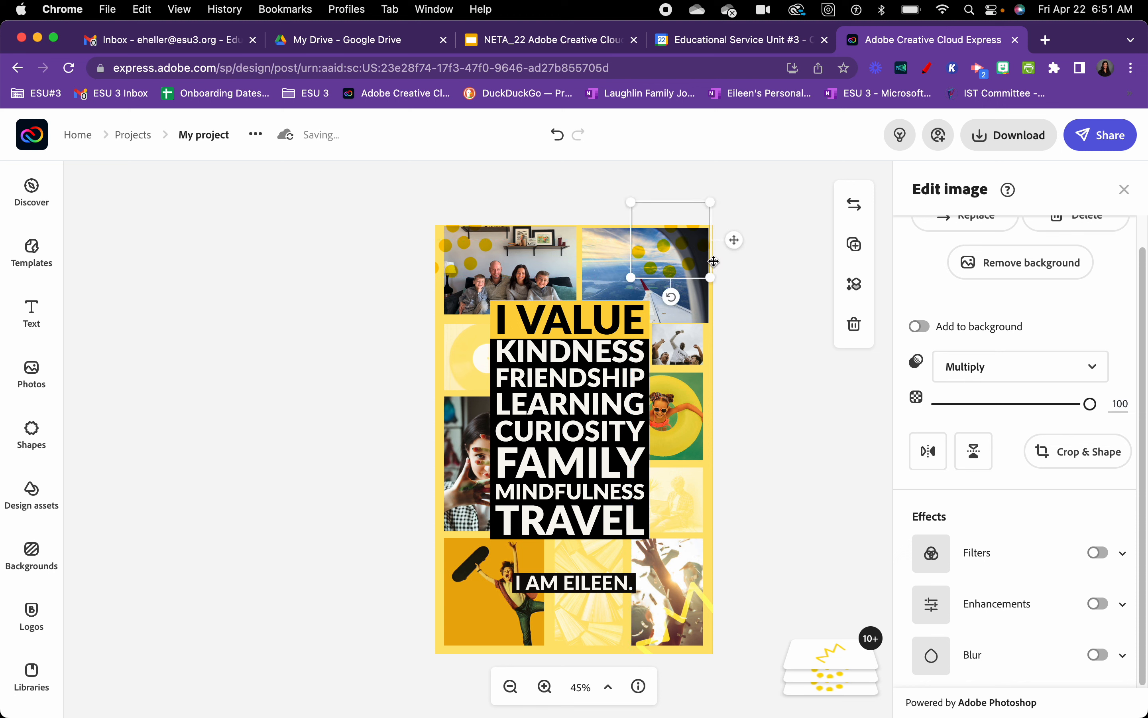
click(772, 292)
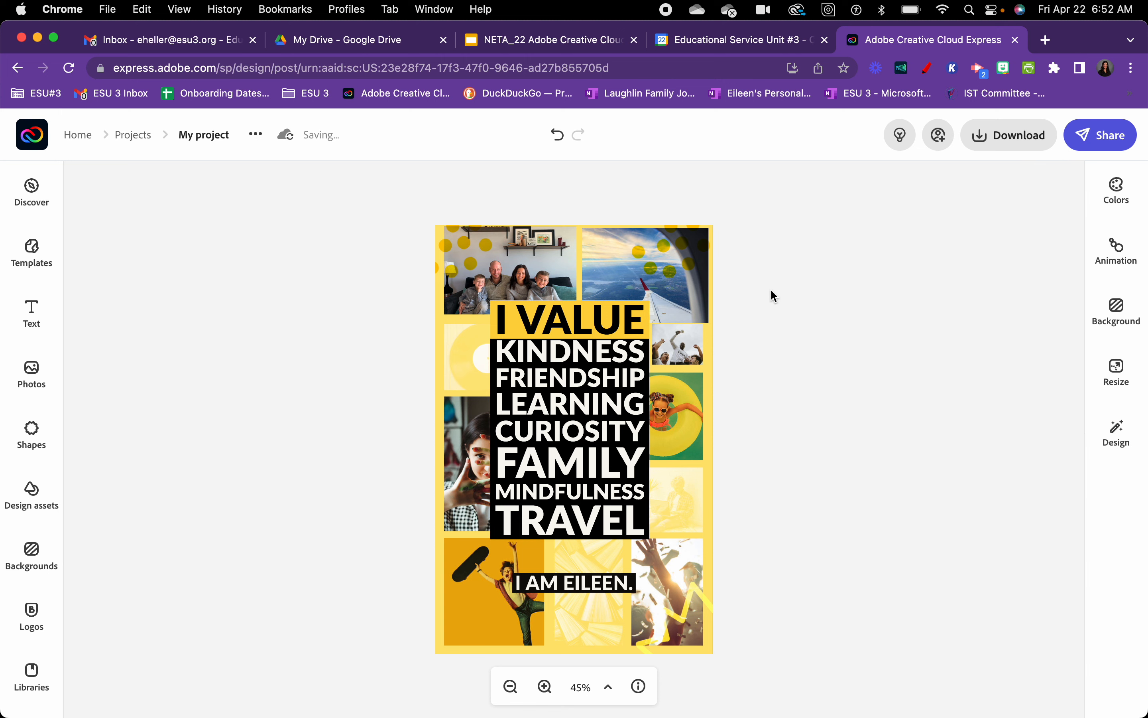
Step: Try the suggested blue #7799B7 as the poster's background color, and undo the change
click(438, 370)
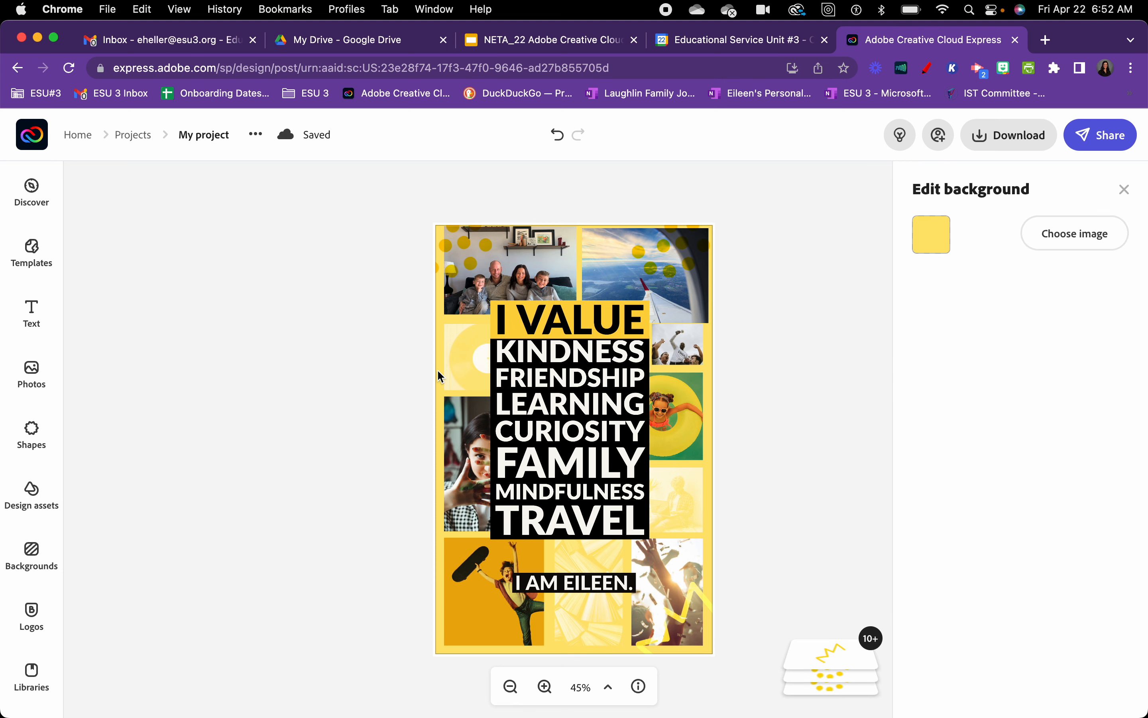
click(931, 234)
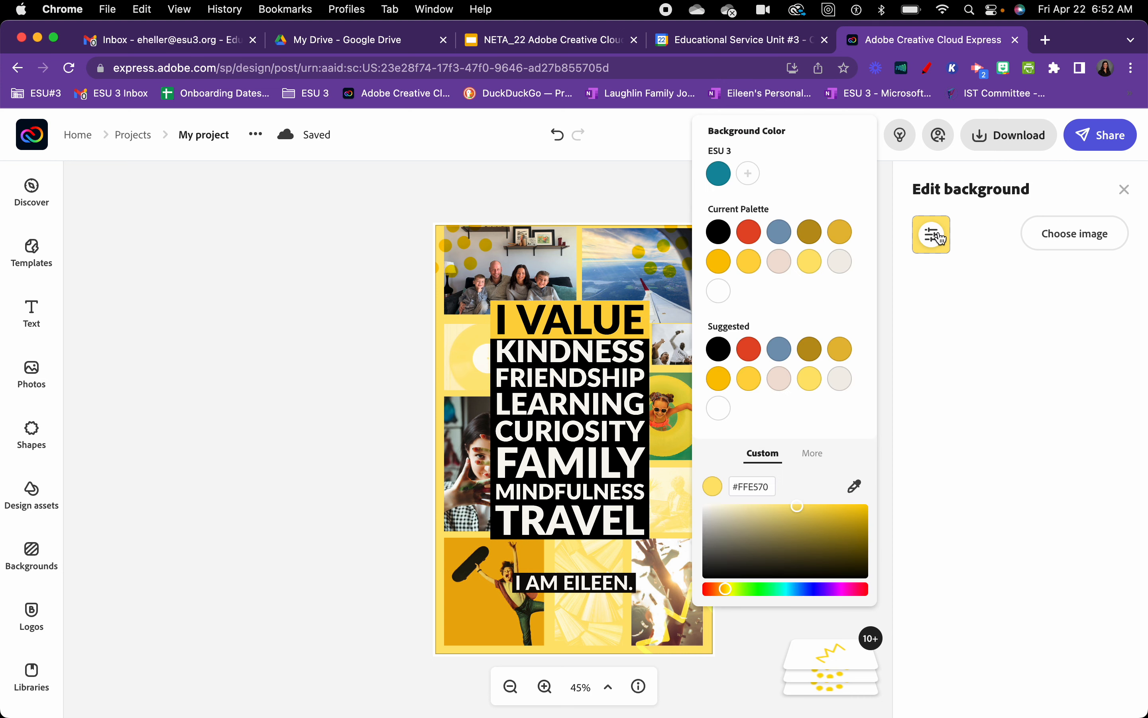
click(782, 352)
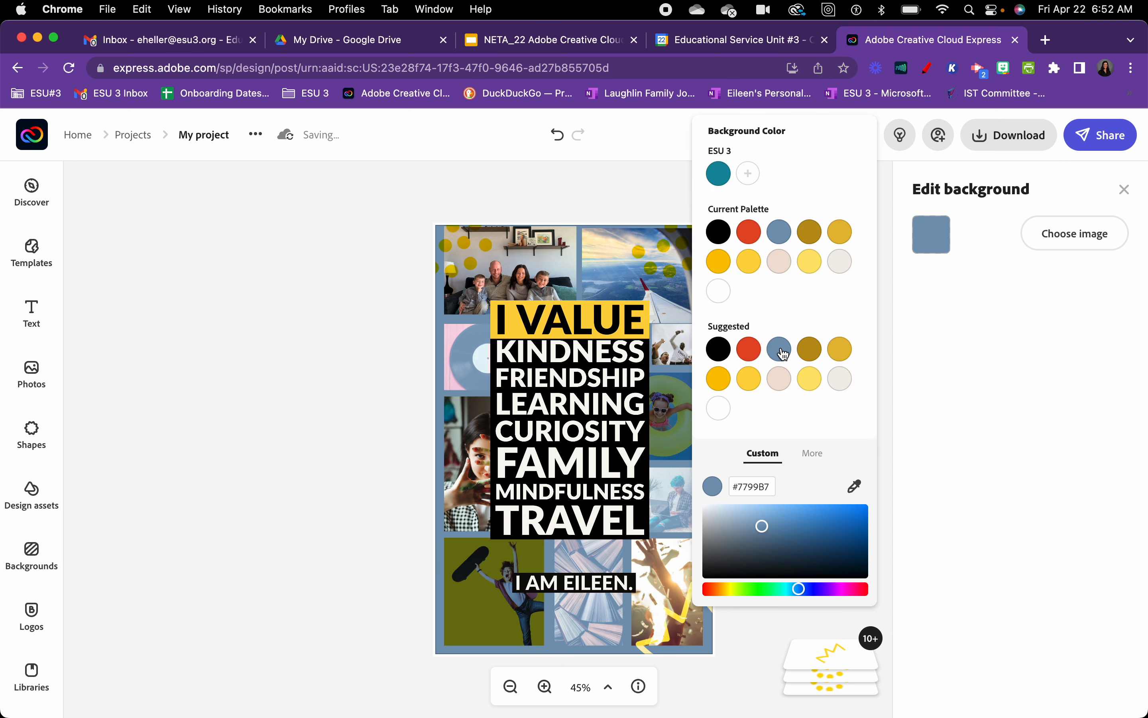
click(559, 139)
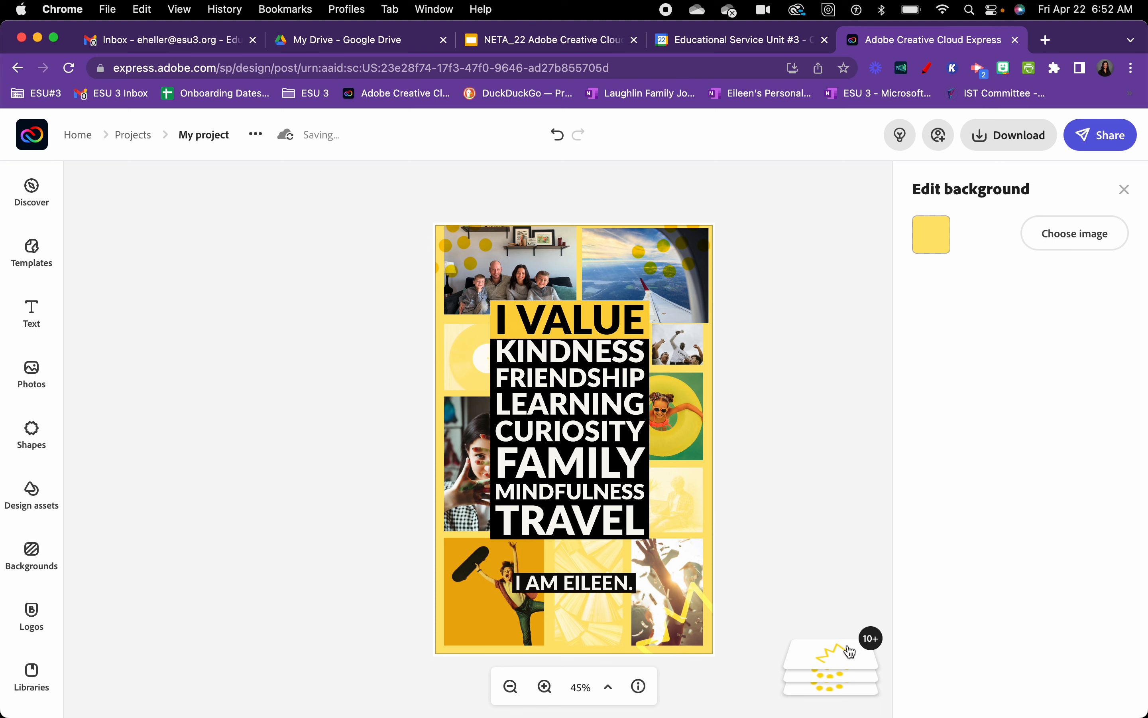
Step: Expand the layer stack, select the family photo, and examine the order of the poster's layers
click(871, 640)
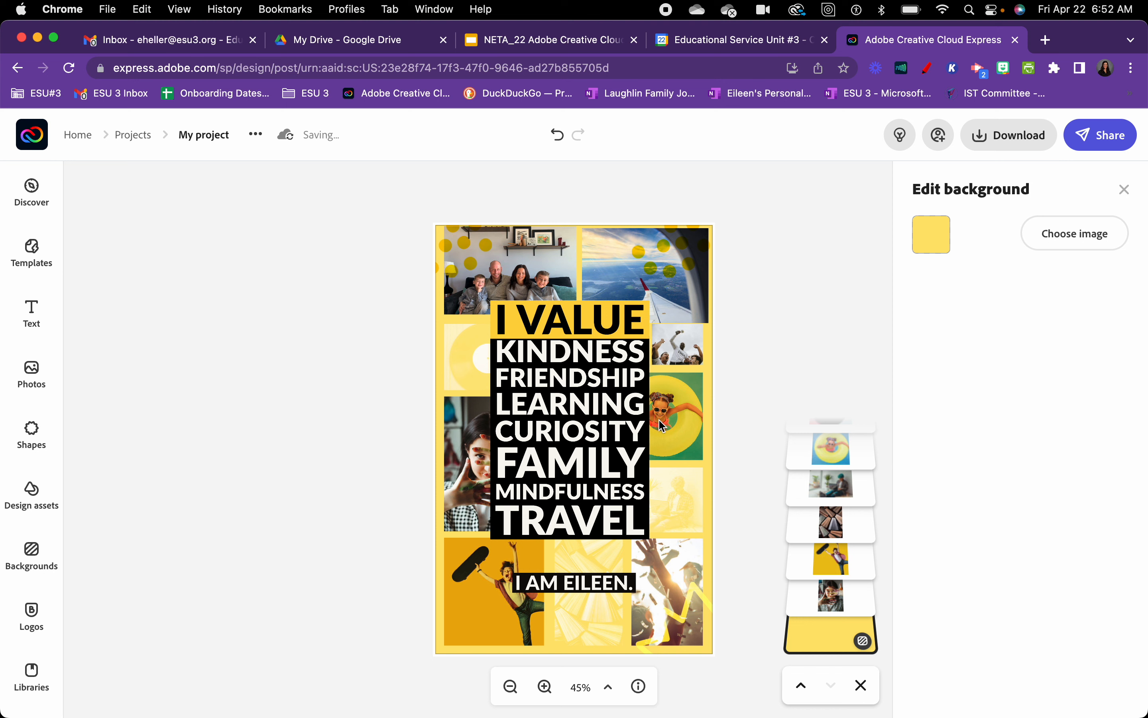
click(534, 284)
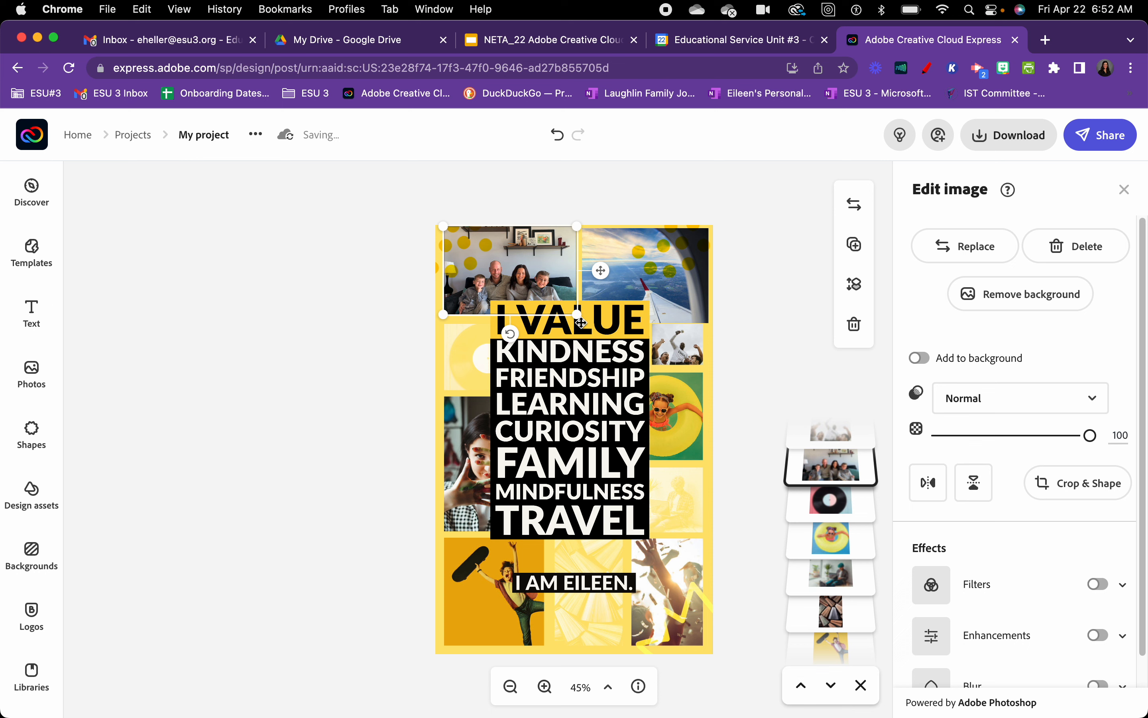
scroll(826, 468, up, 1)
scroll(826, 469, up, 5)
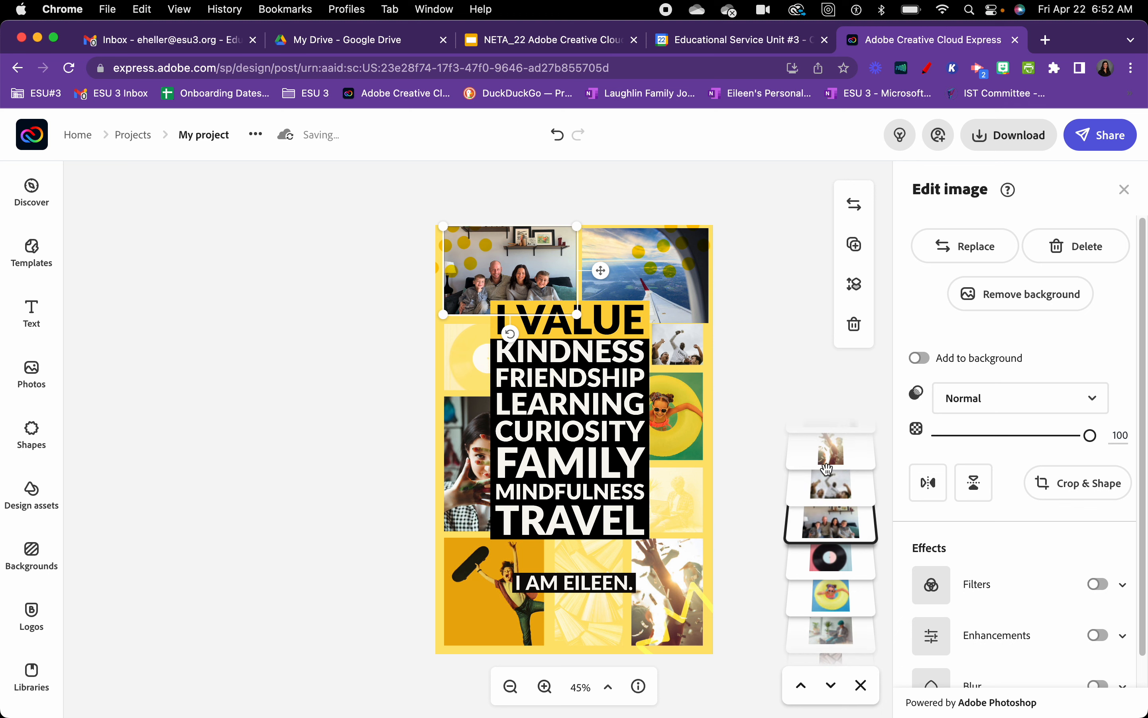
scroll(827, 469, down, 2)
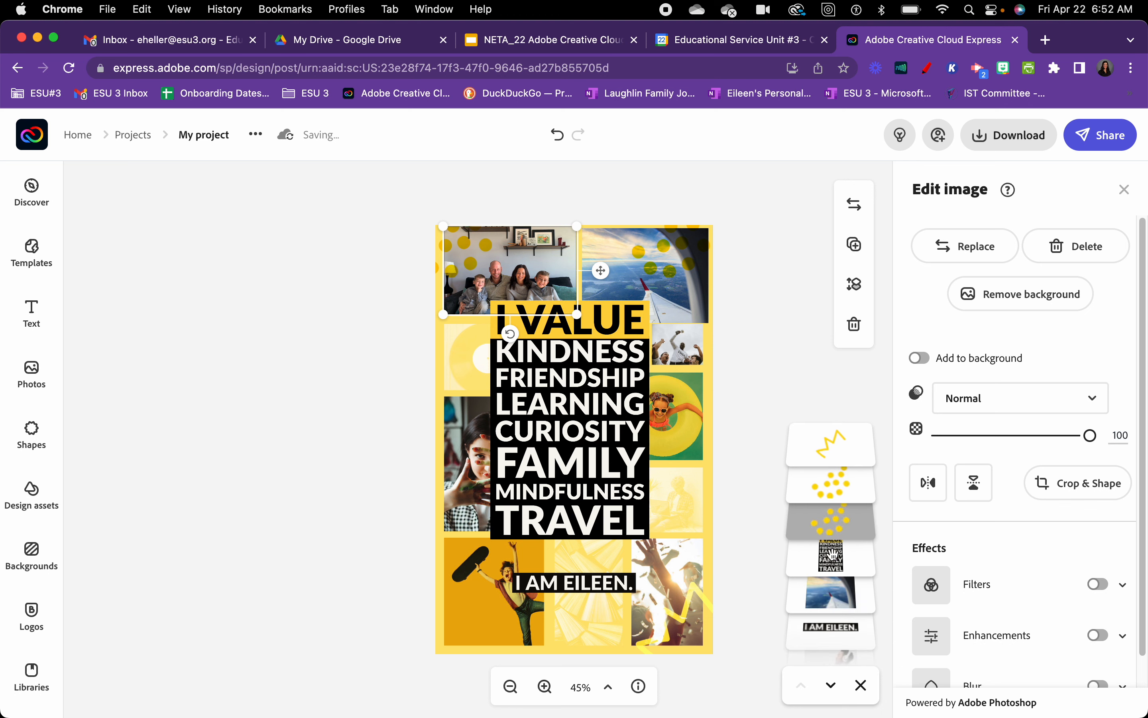
scroll(826, 542, down, 3)
scroll(826, 543, down, 3)
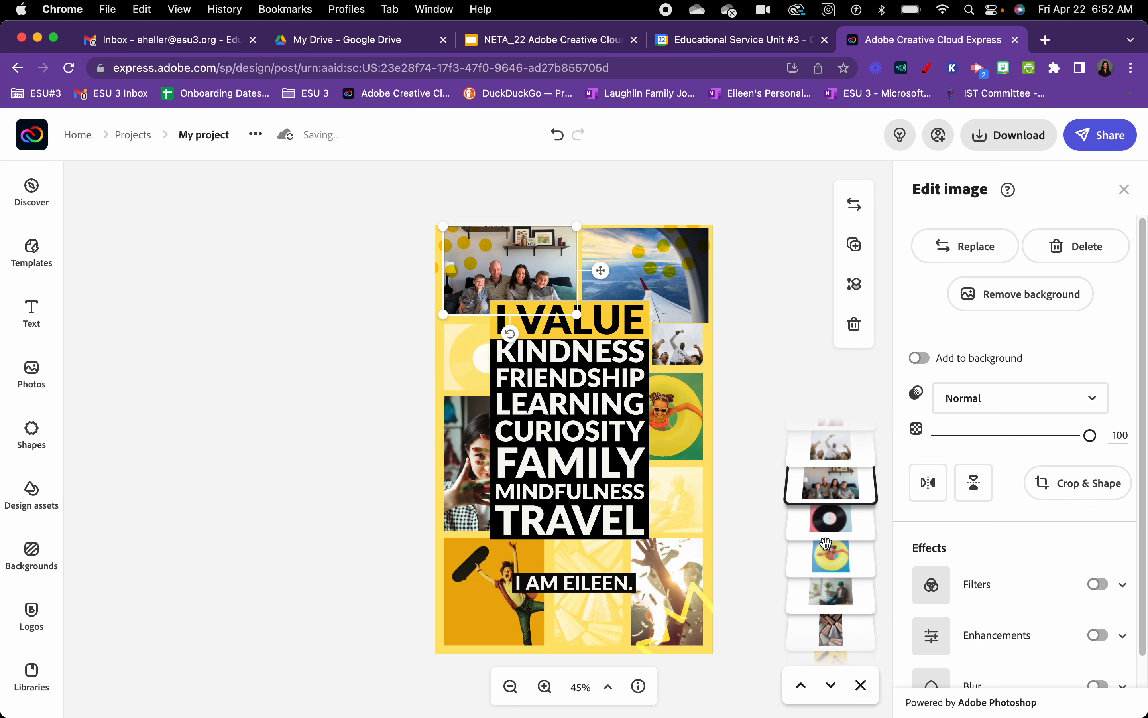
scroll(826, 543, up, 4)
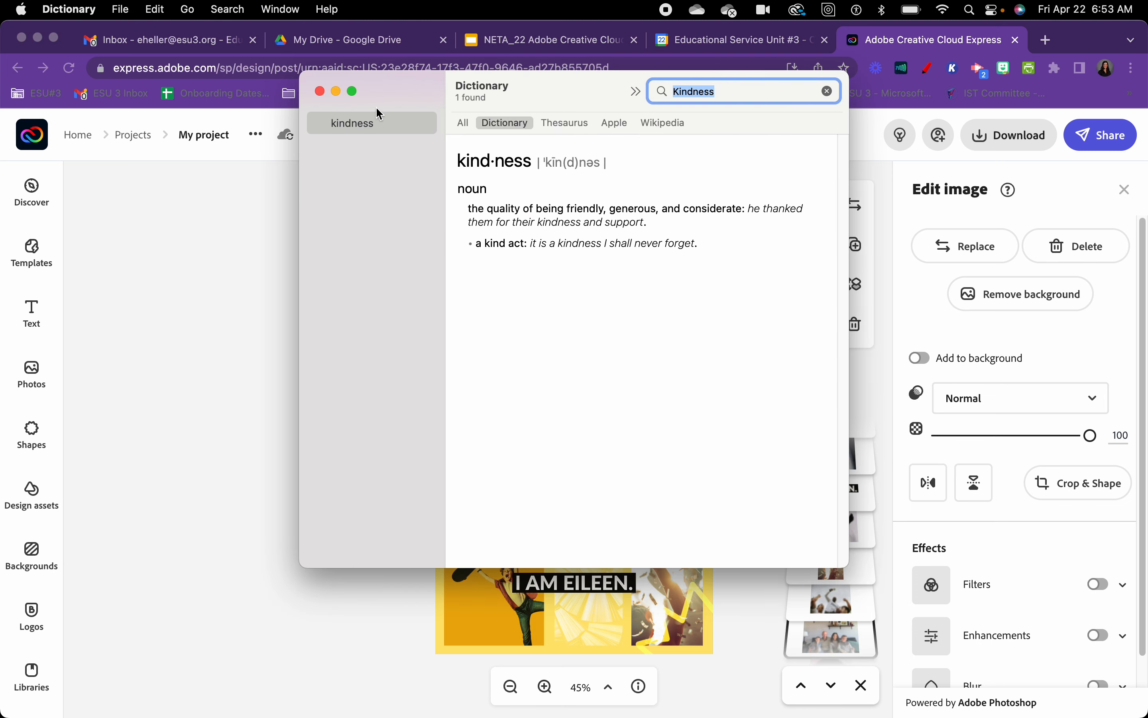
click(320, 90)
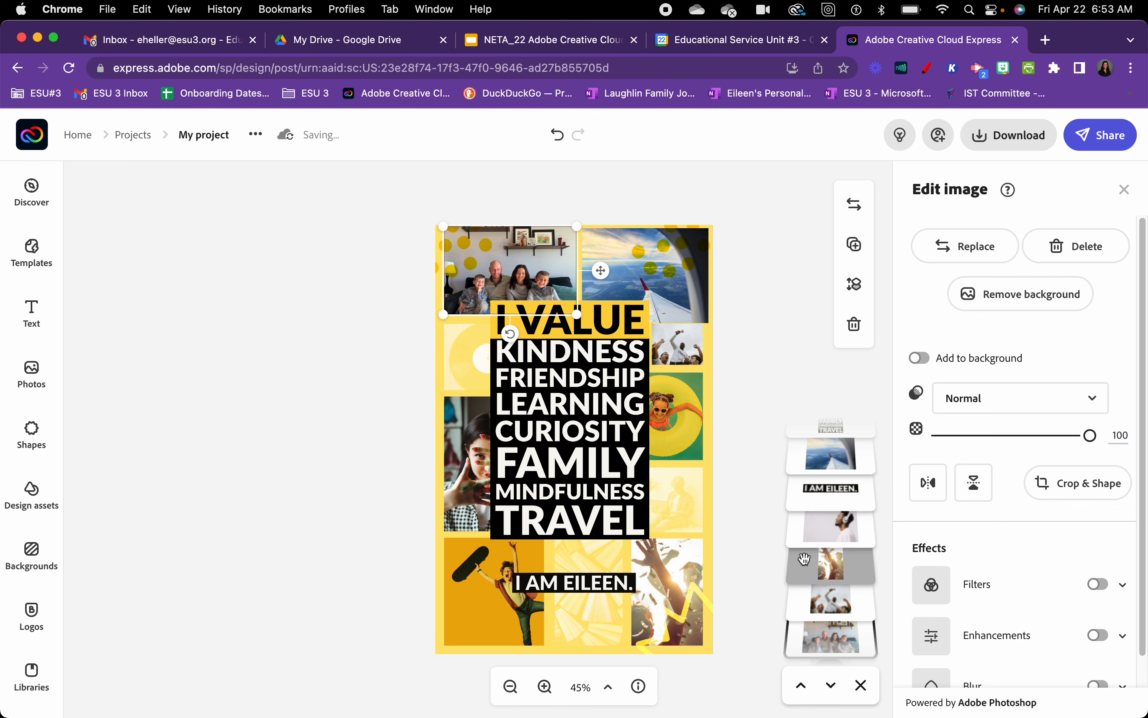
Step: Try moving the family photo's layer above the values text block, and undo the reordering
scroll(811, 550, down, 3)
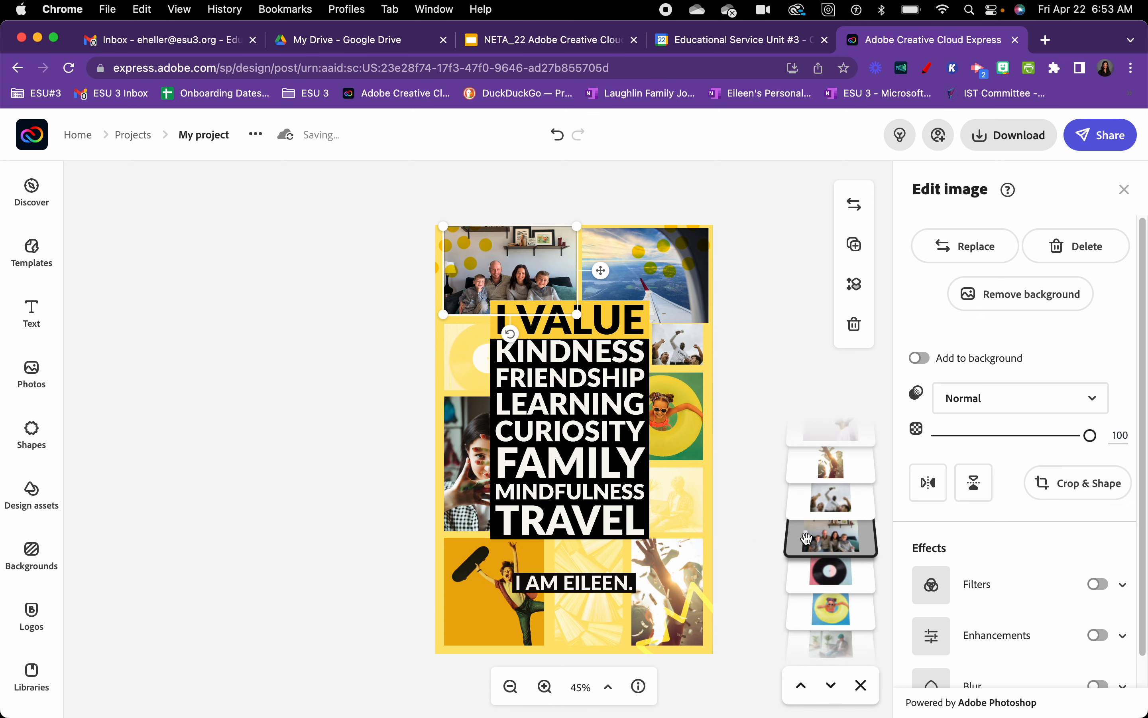
drag(806, 539, 802, 515)
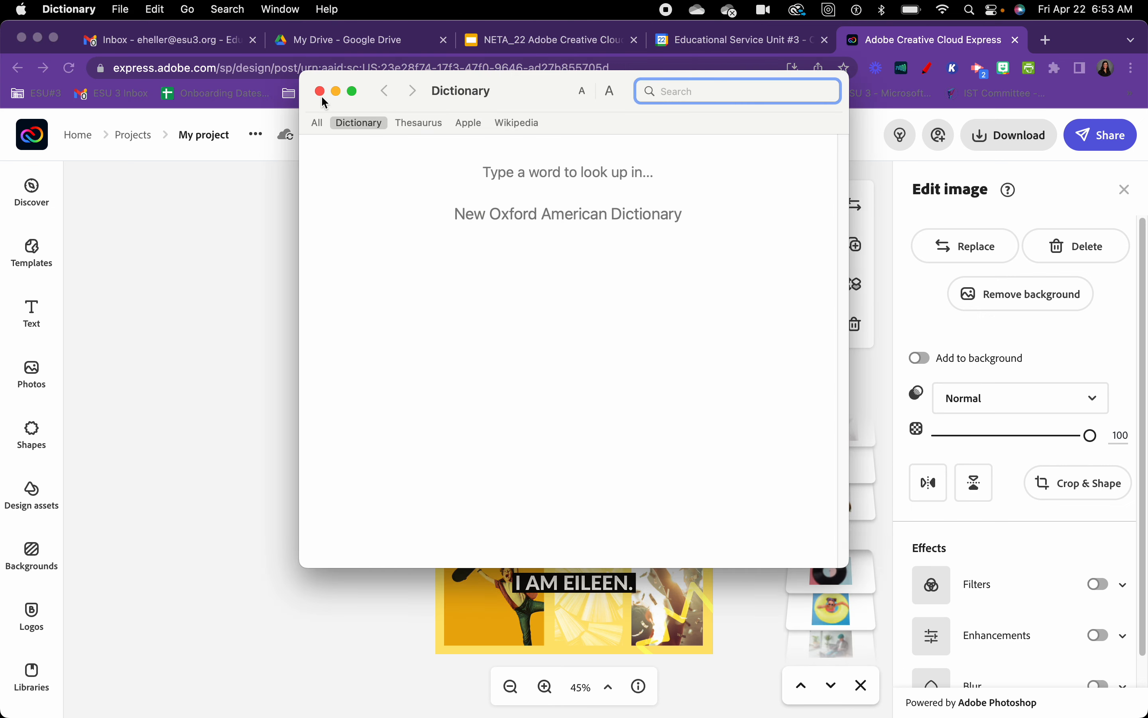
click(319, 90)
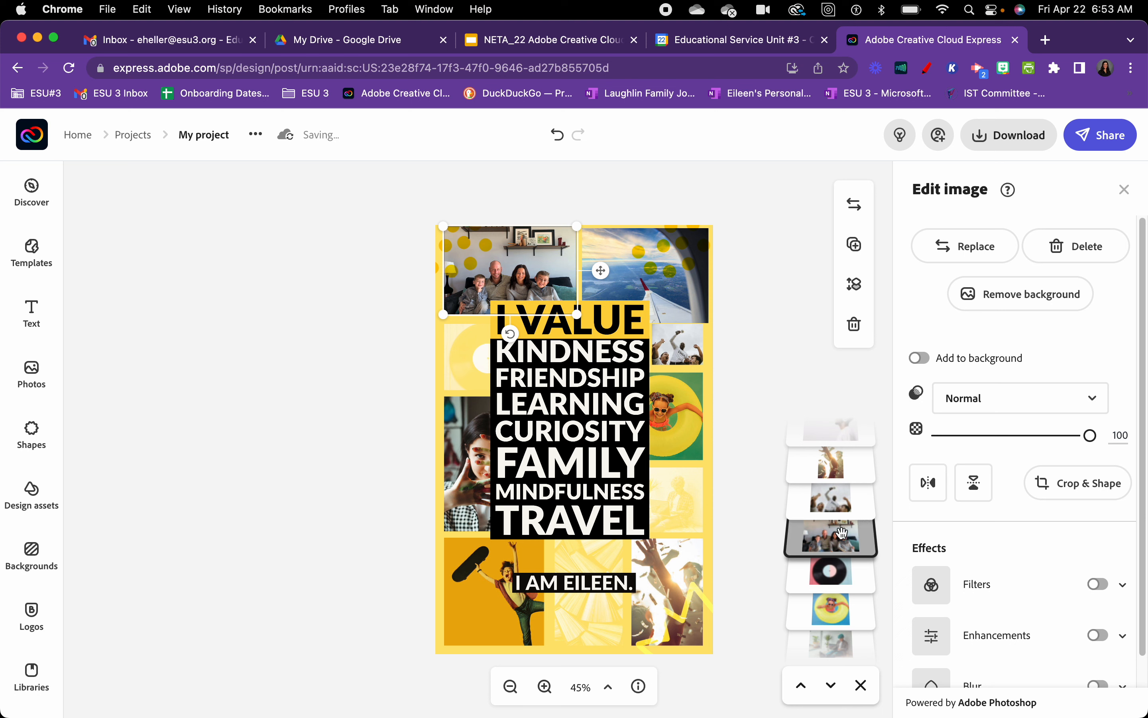
mouse_move(831, 537)
mouse_down()
mouse_move(833, 458)
mouse_move(816, 430)
mouse_move(815, 542)
mouse_up()
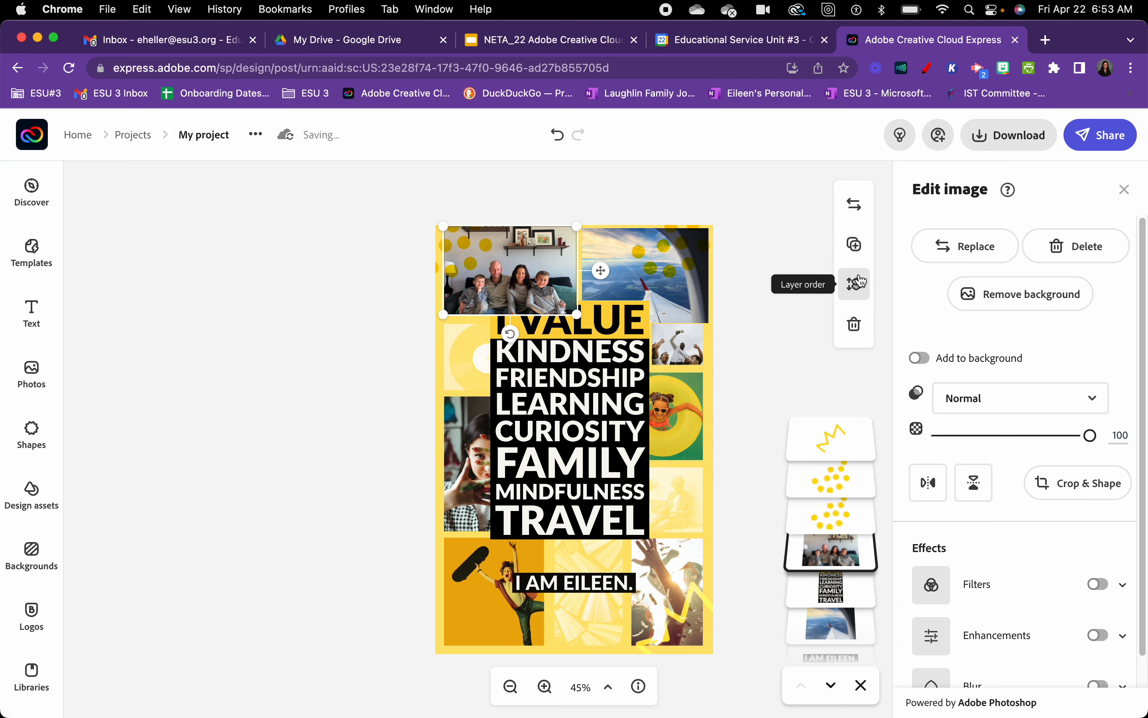
click(557, 138)
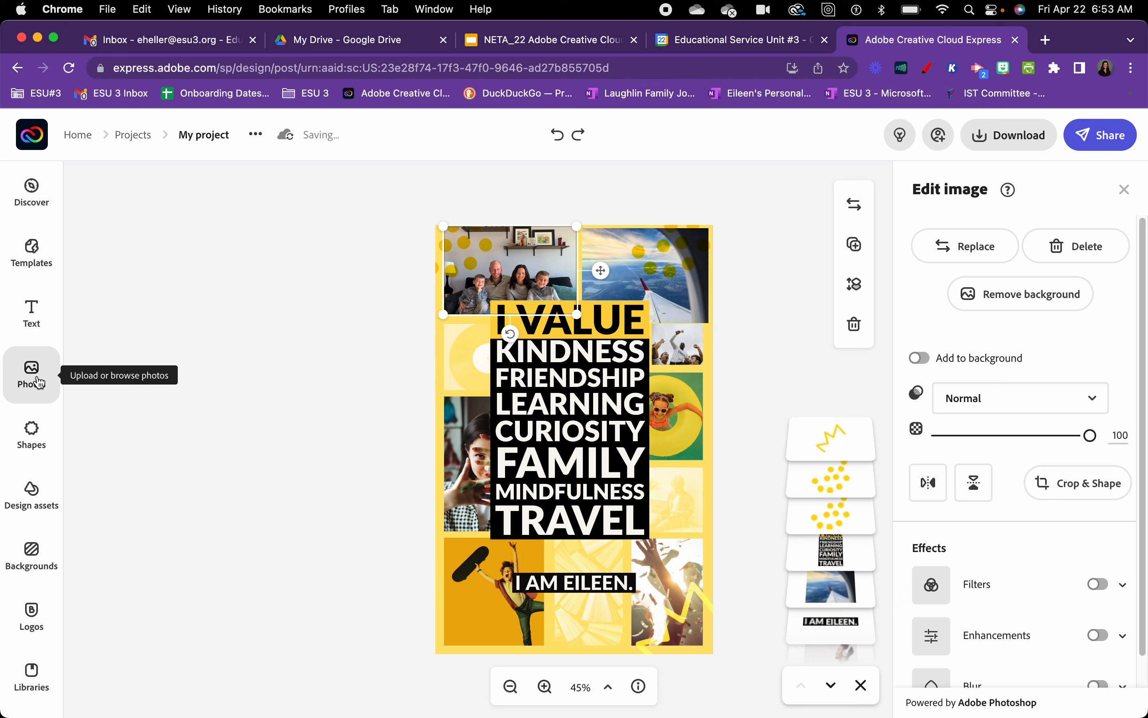
Step: Search the design assets for "triangle", browse the matching graphics, and look through the background categories without adding anything
click(33, 496)
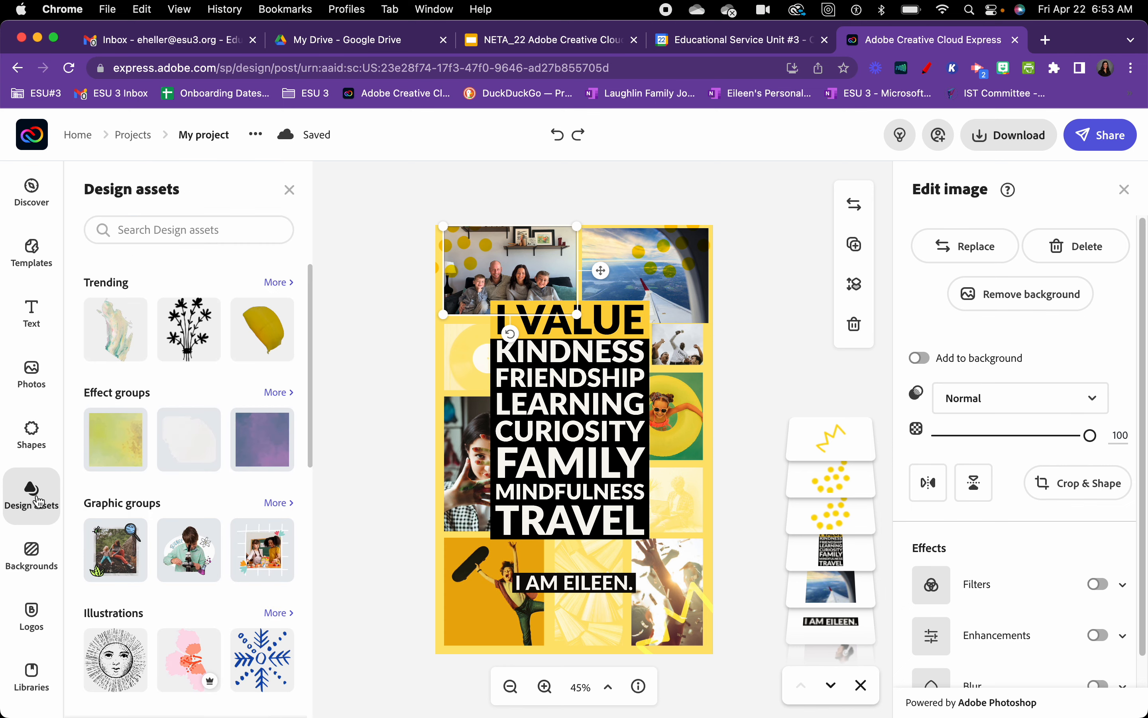
scroll(171, 468, down, 5)
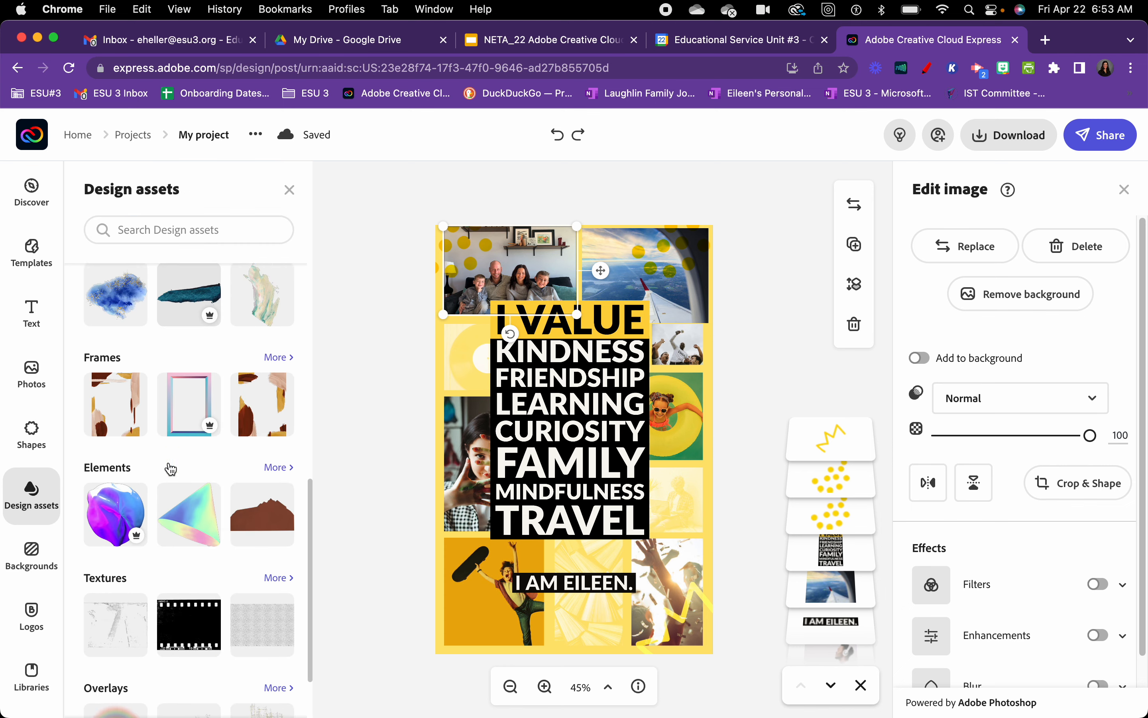
click(204, 227)
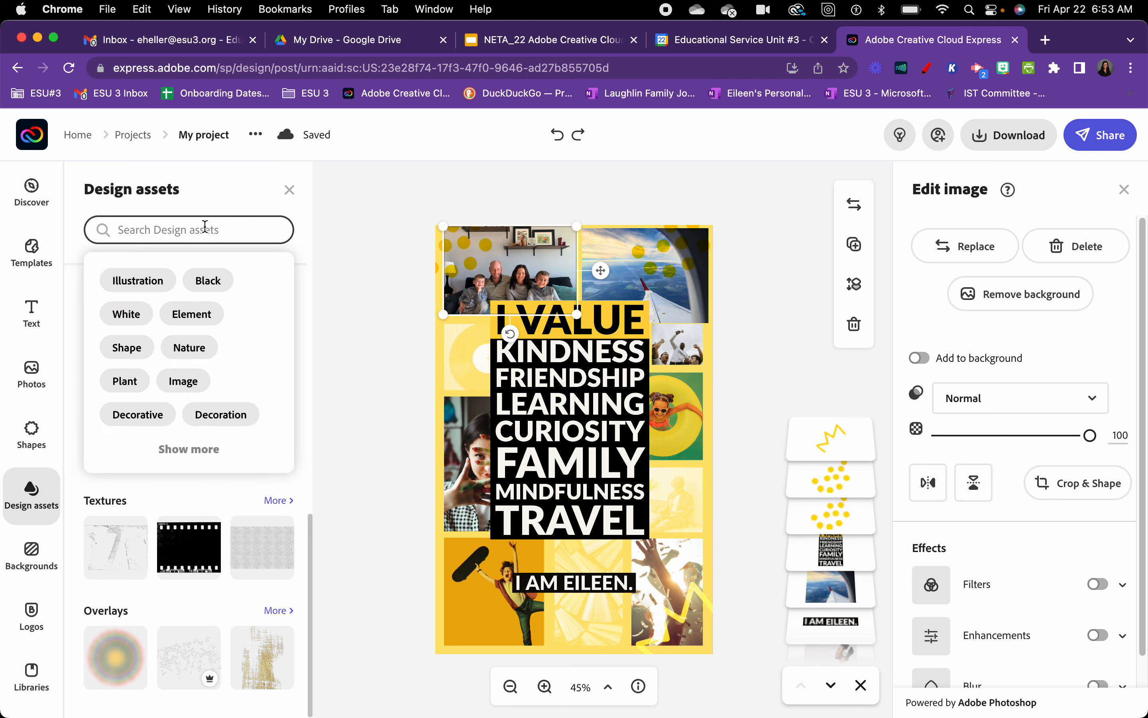
text(triangle)
key(Return)
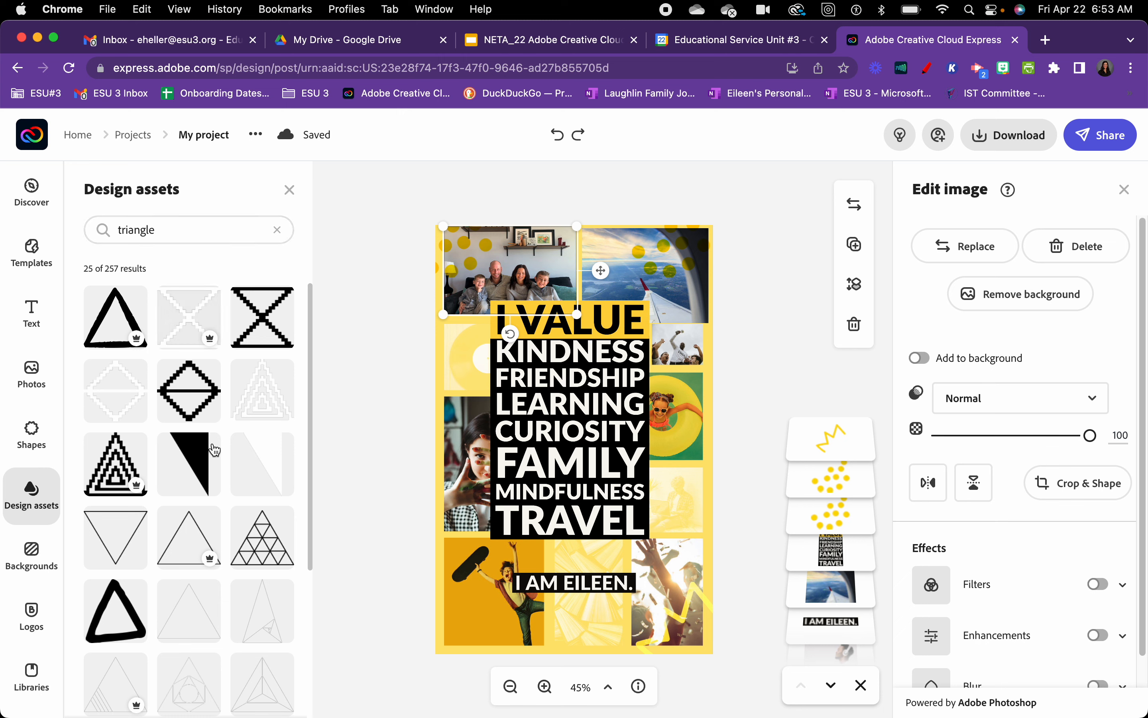
scroll(214, 506, down, 5)
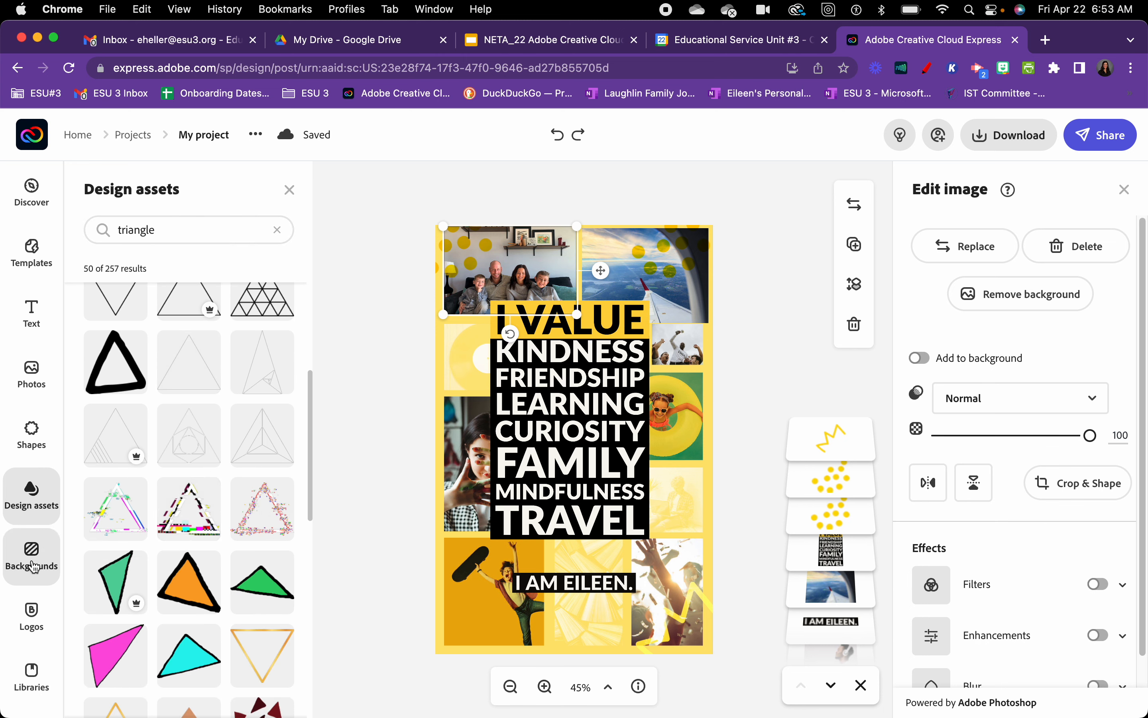
click(32, 563)
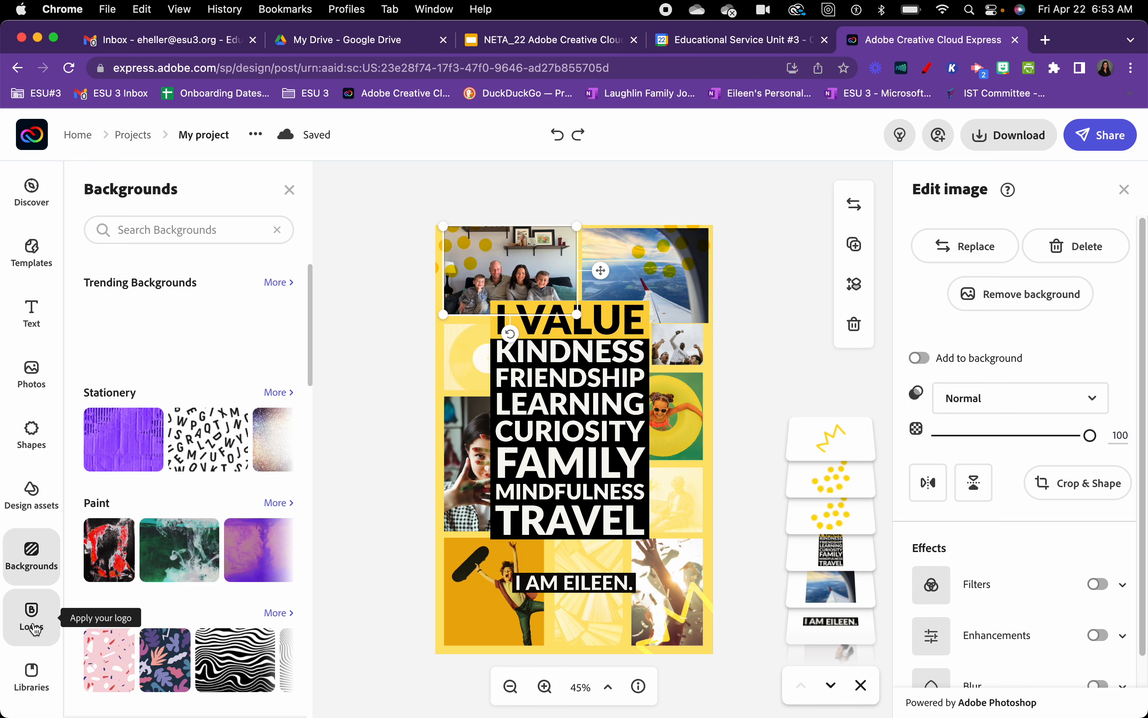
click(346, 462)
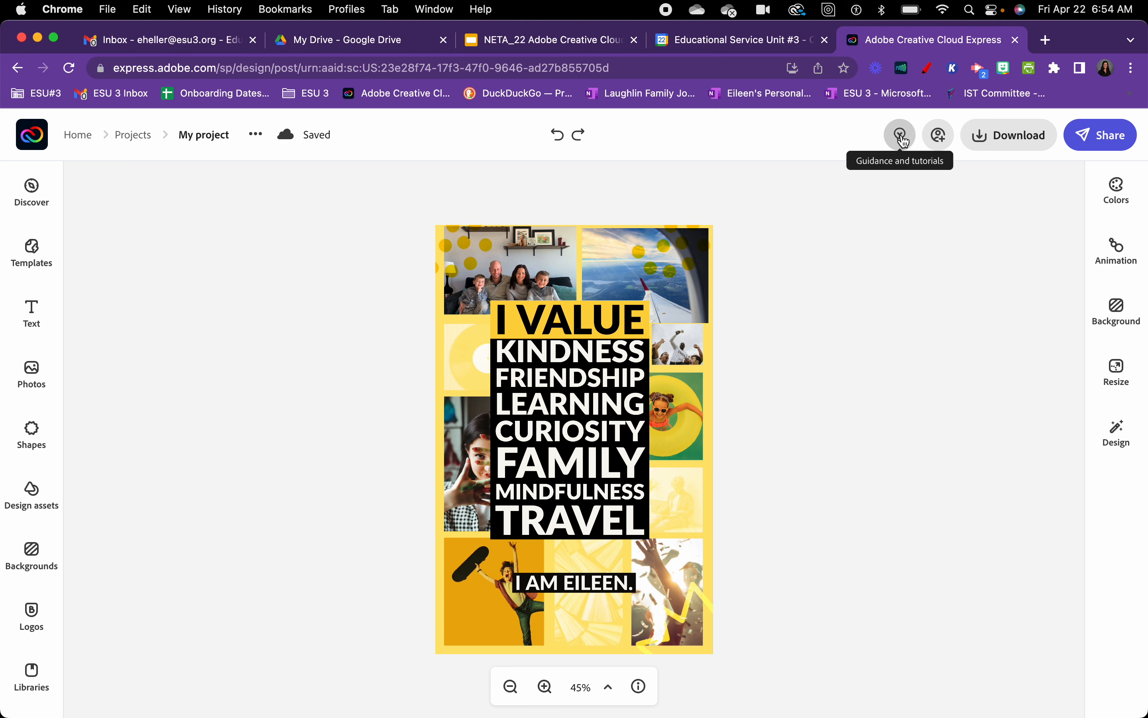
Step: Review the project's collaborator invitation options and the file formats offered for download
click(940, 137)
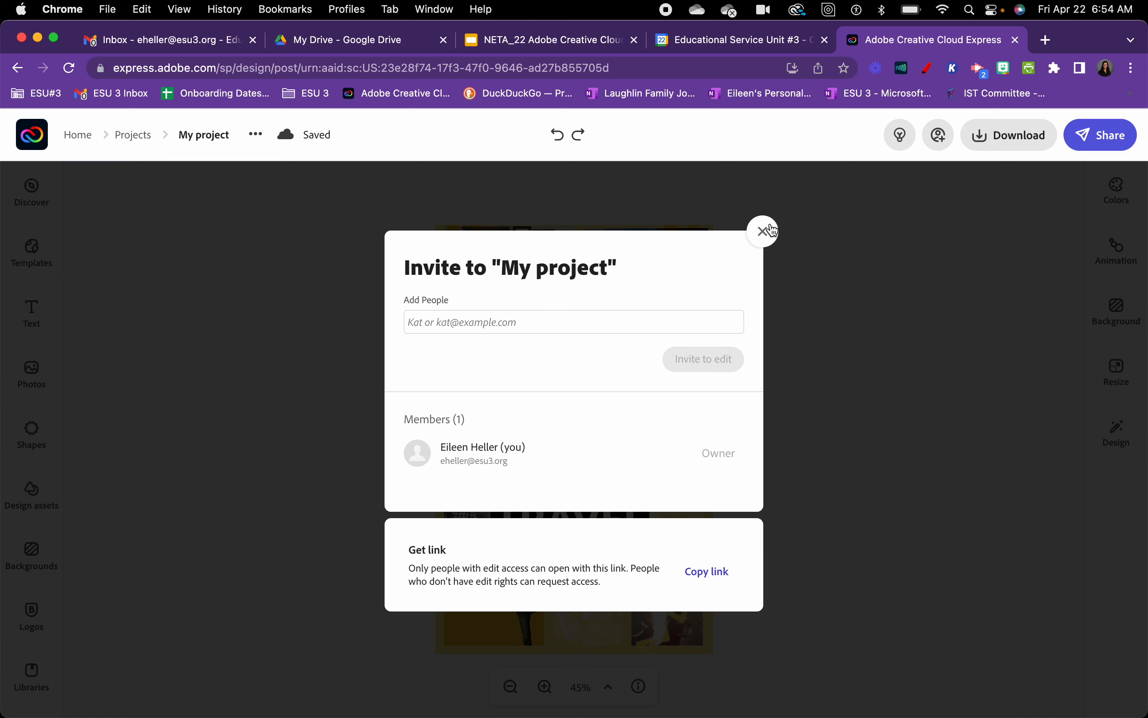
click(771, 237)
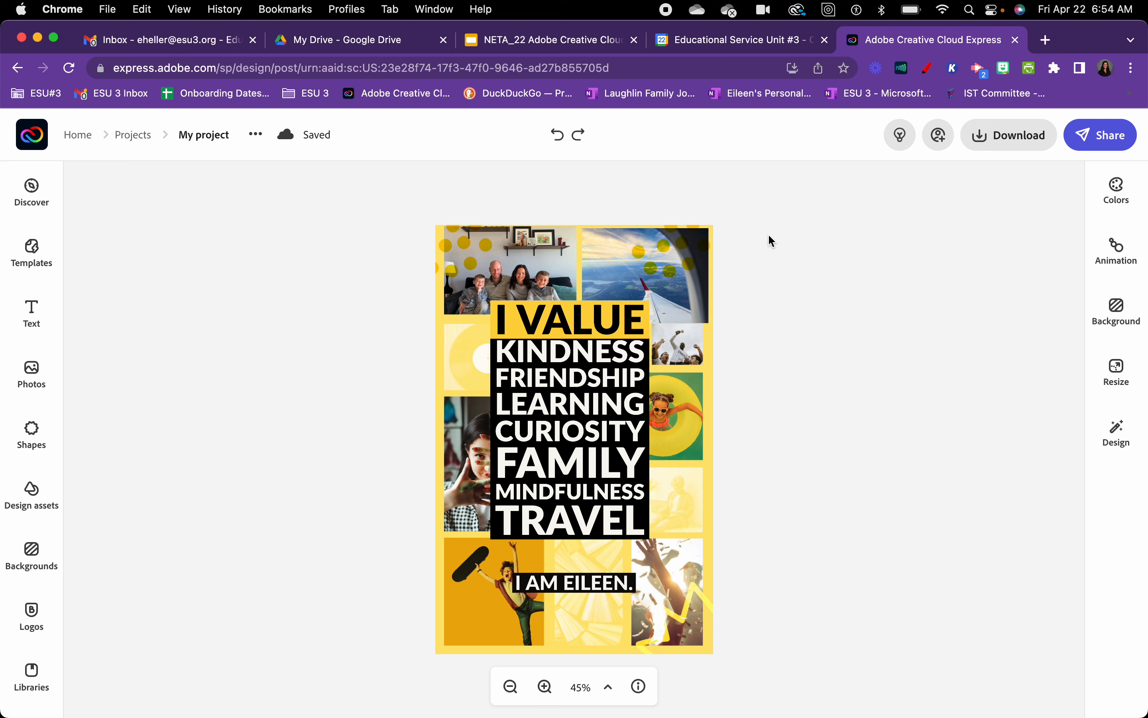
click(1016, 142)
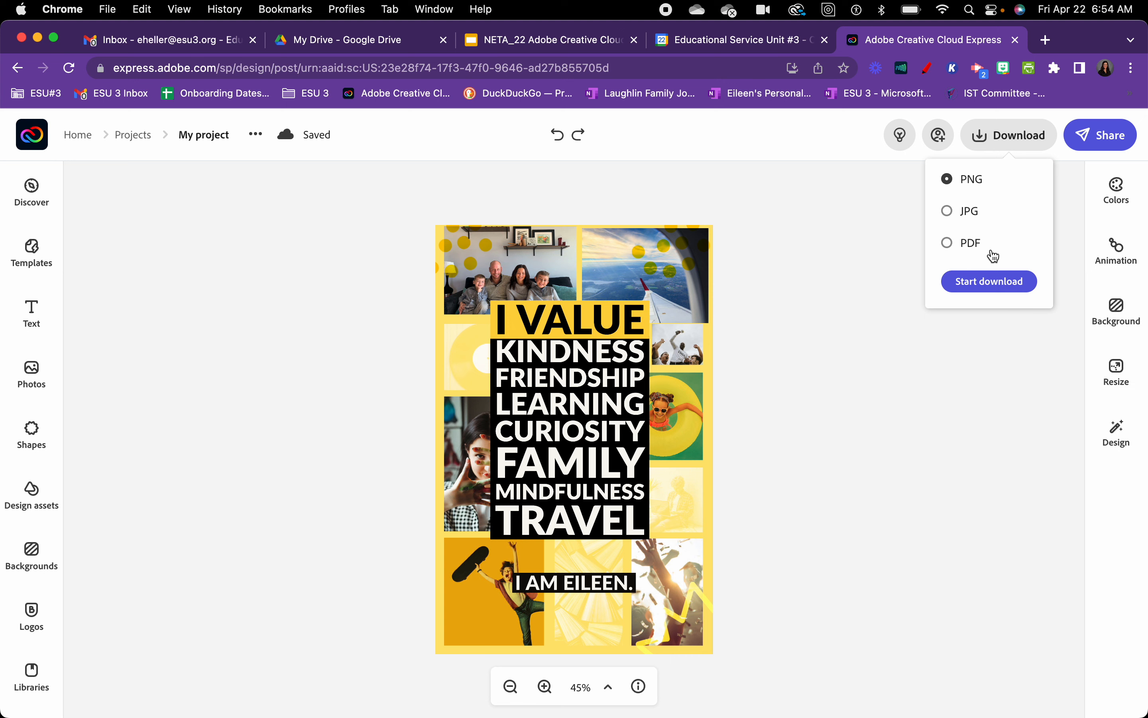
Step: Review the publishing destinations for sharing the poster, and close them without publishing
click(1091, 148)
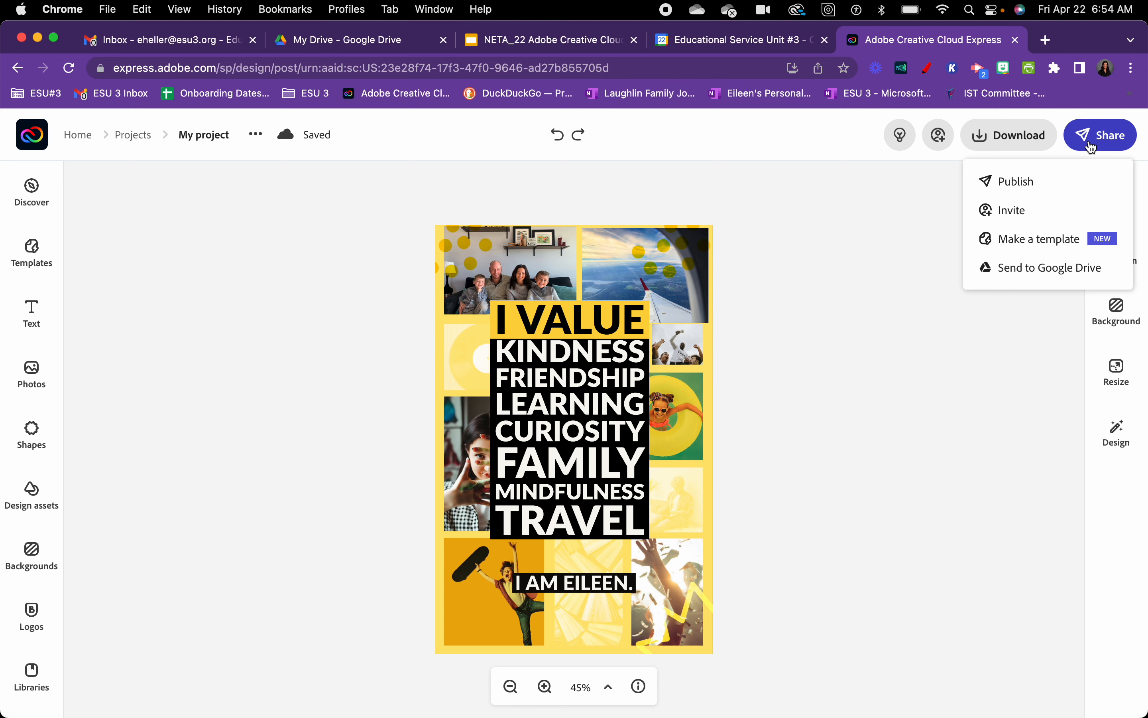
click(1026, 185)
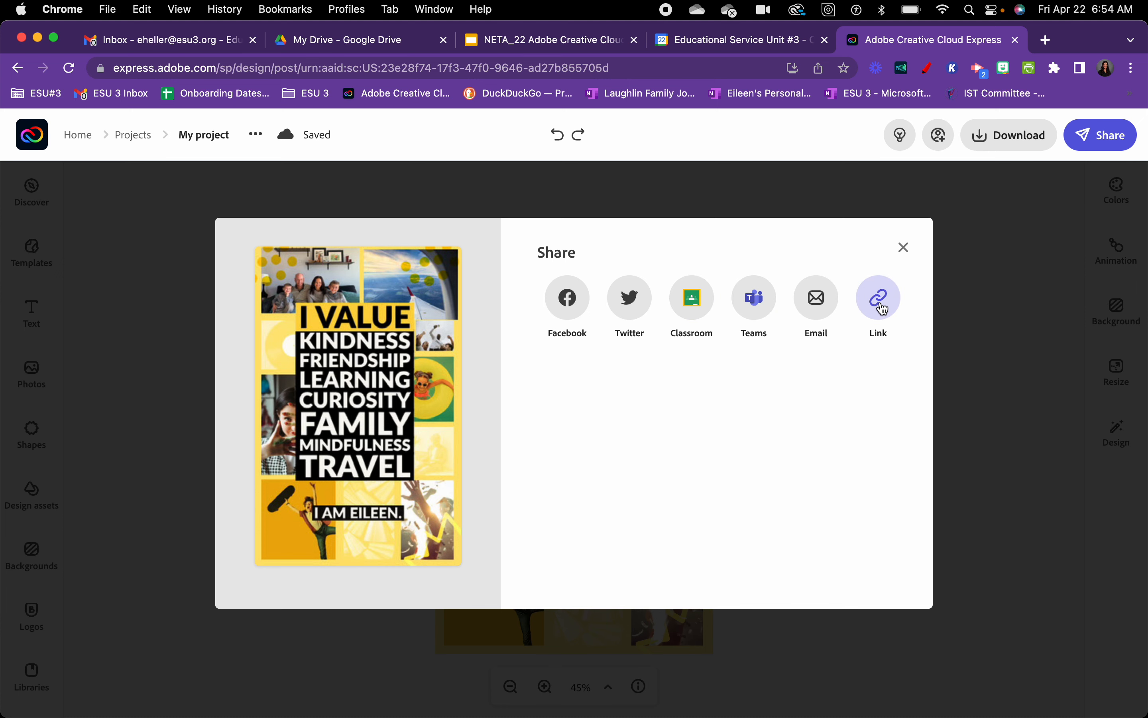
click(904, 247)
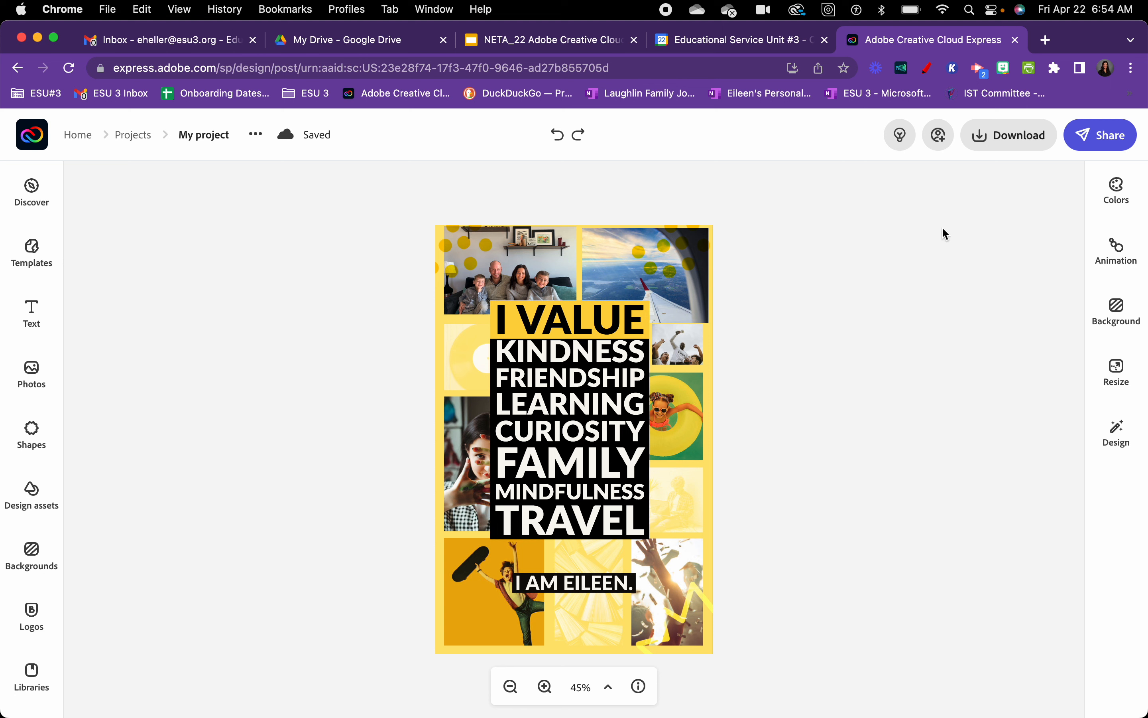
Step: Save the poster as a template named "My Values Poster" in the 3rd Grade Team library
click(1101, 135)
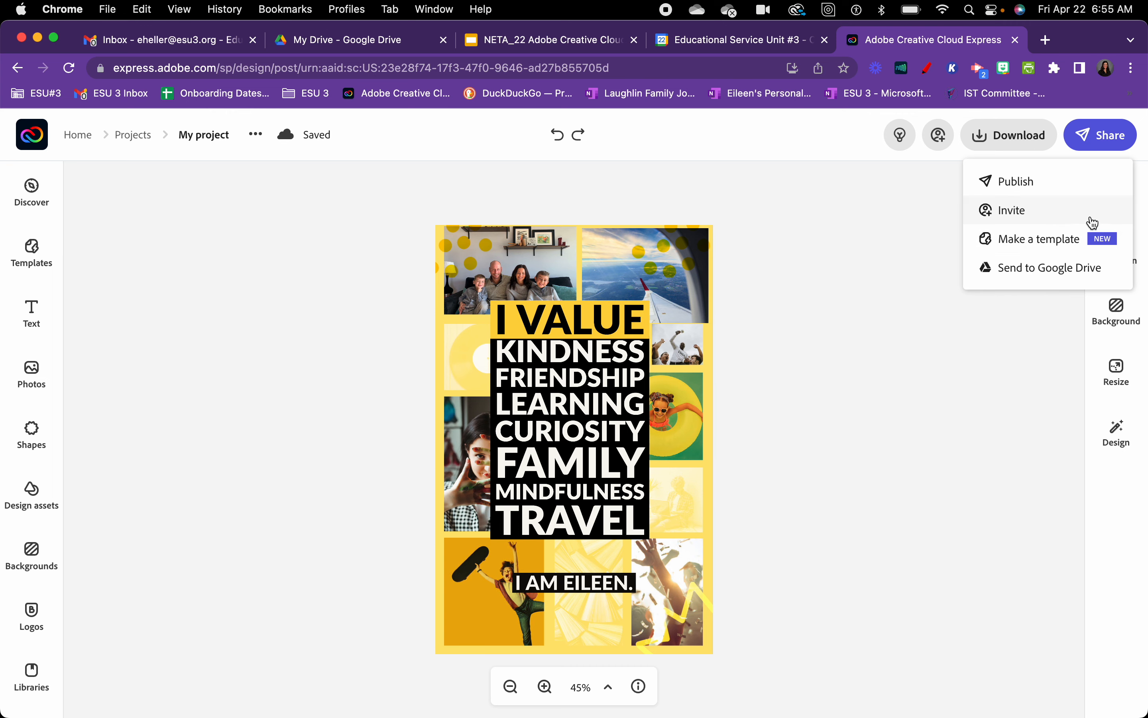
click(1059, 249)
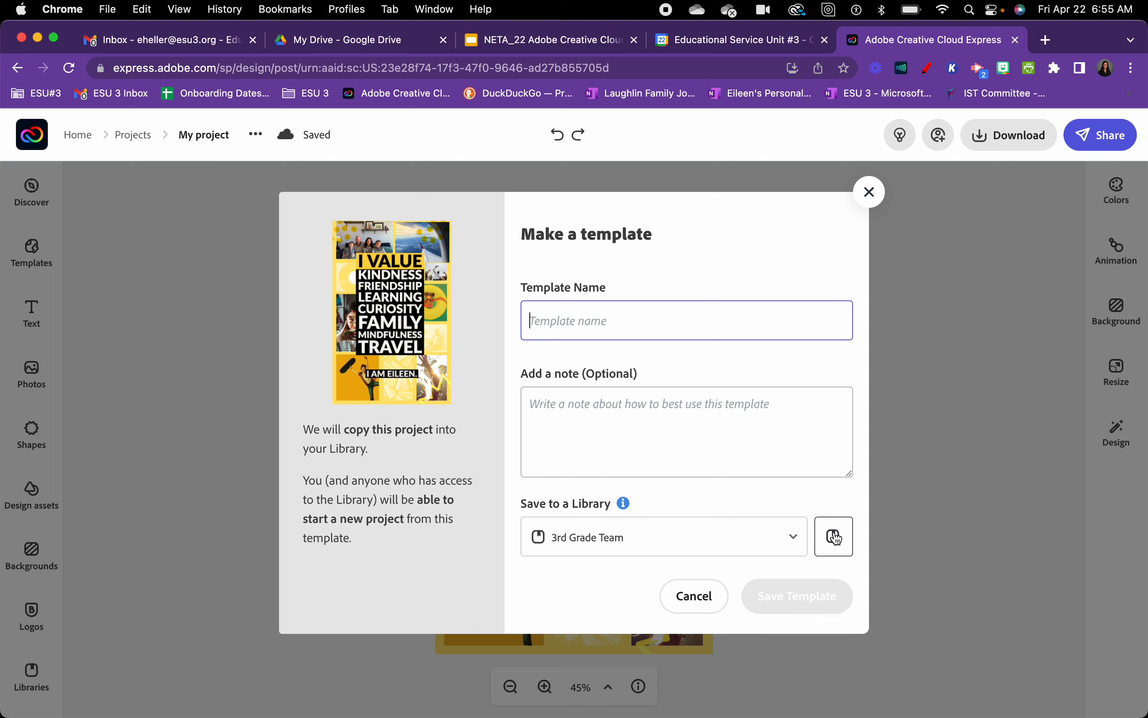
click(793, 540)
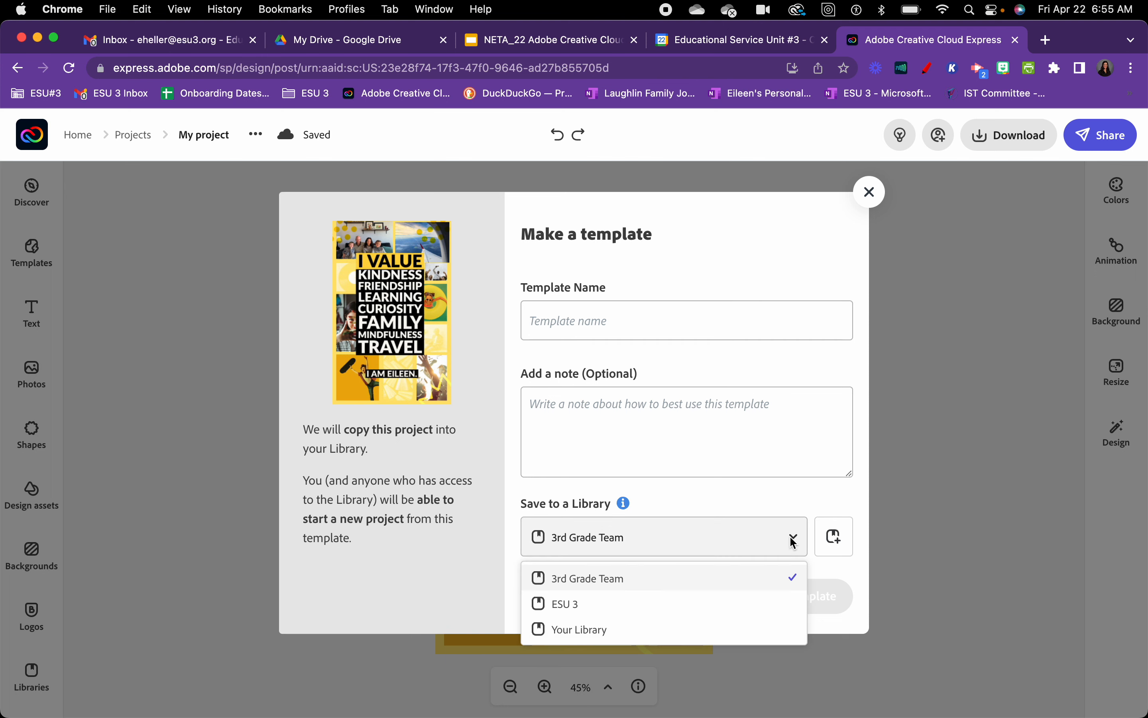
click(657, 580)
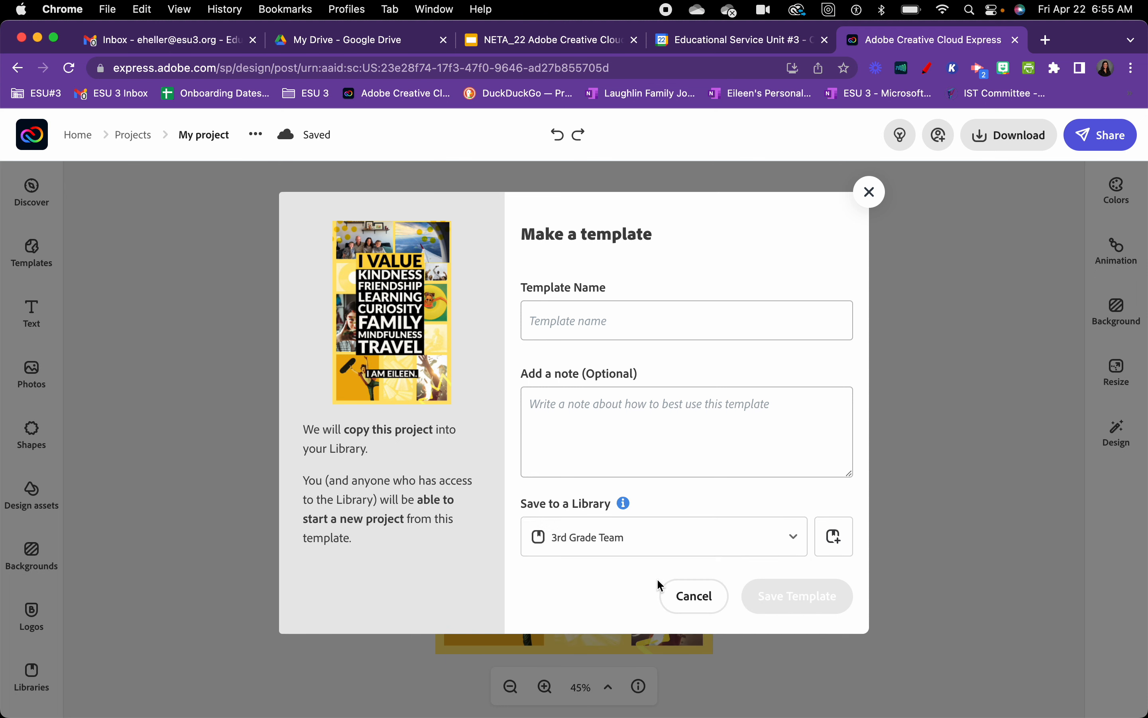
click(596, 321)
text(M)
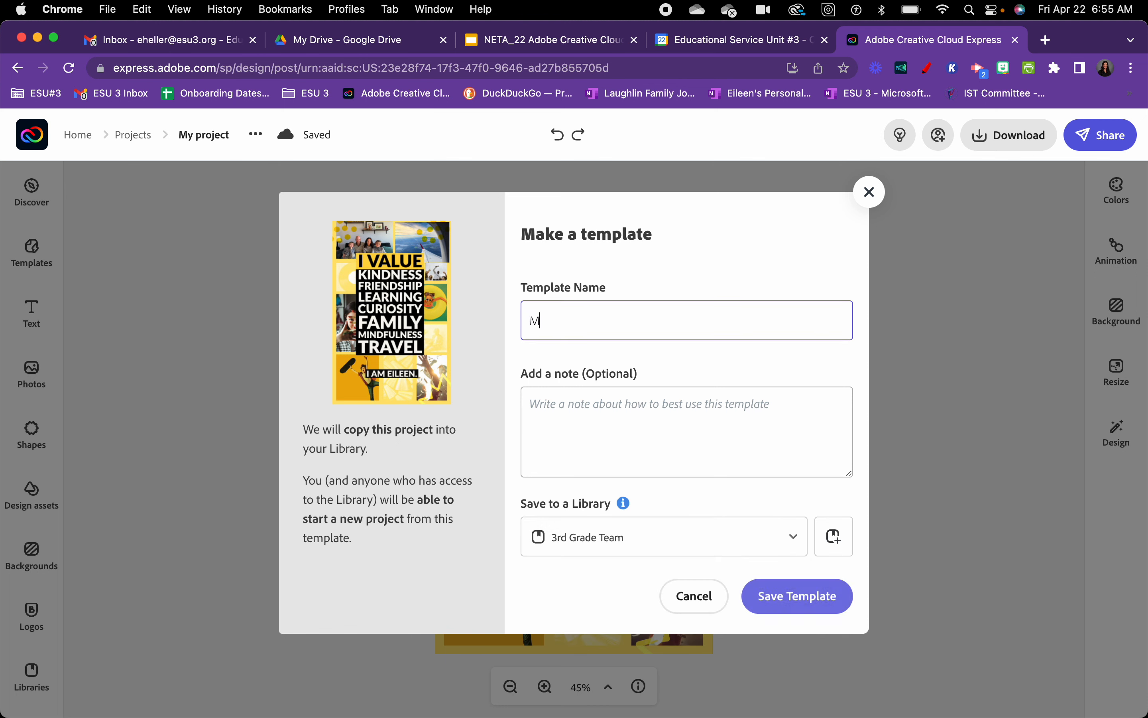
text(y Values Poster)
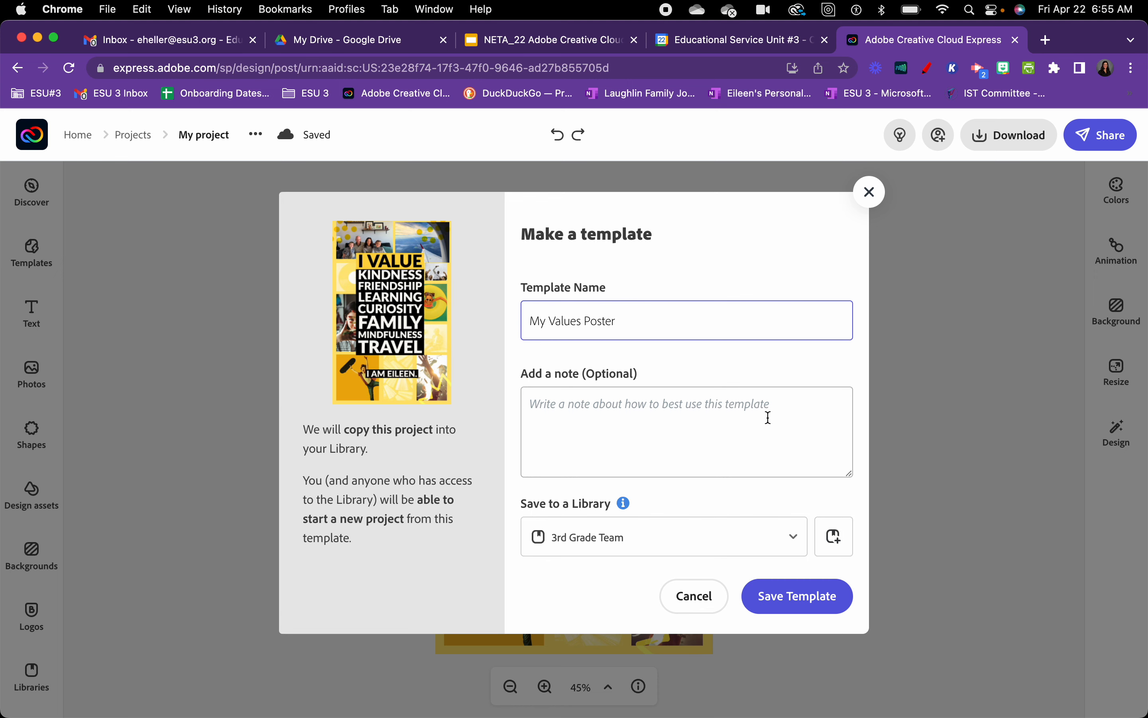
click(753, 603)
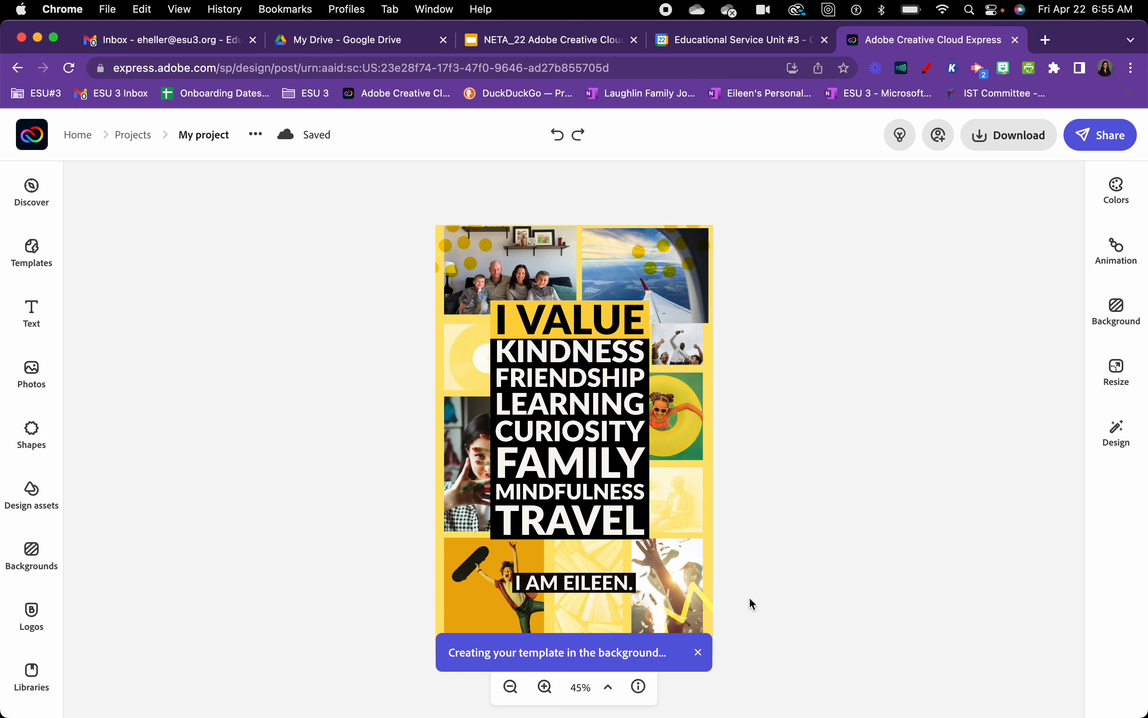
Step: Open the 3rd Grade Team library and review its options for inviting people and managing a public link
click(24, 687)
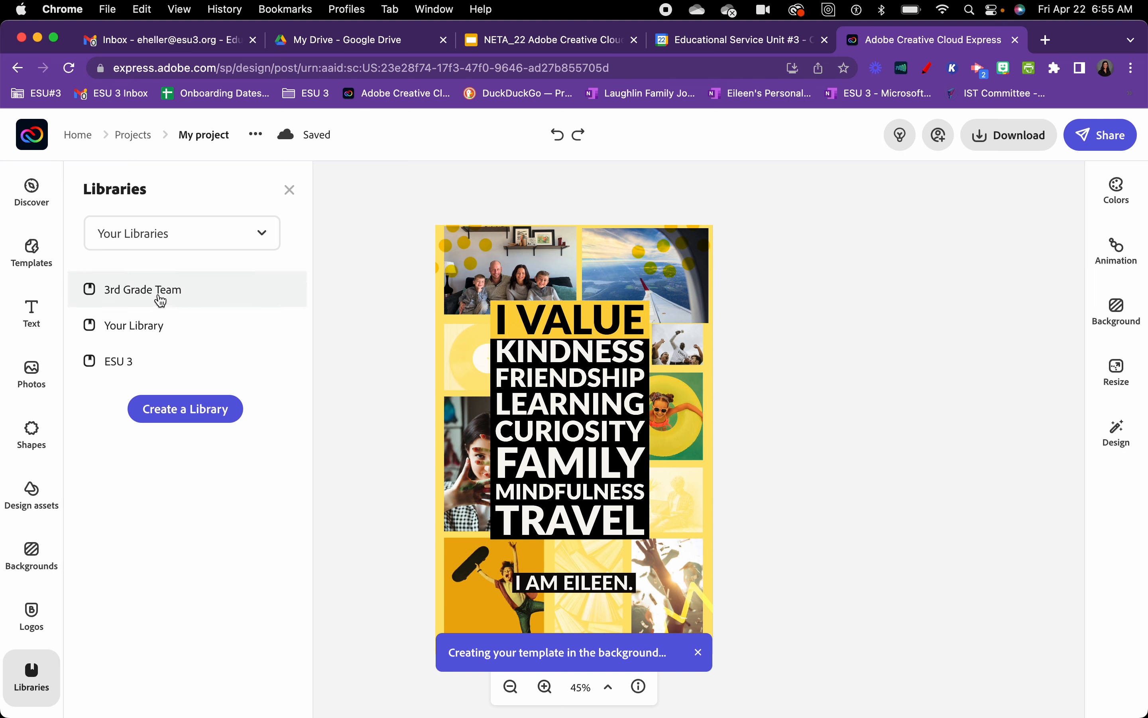
click(168, 288)
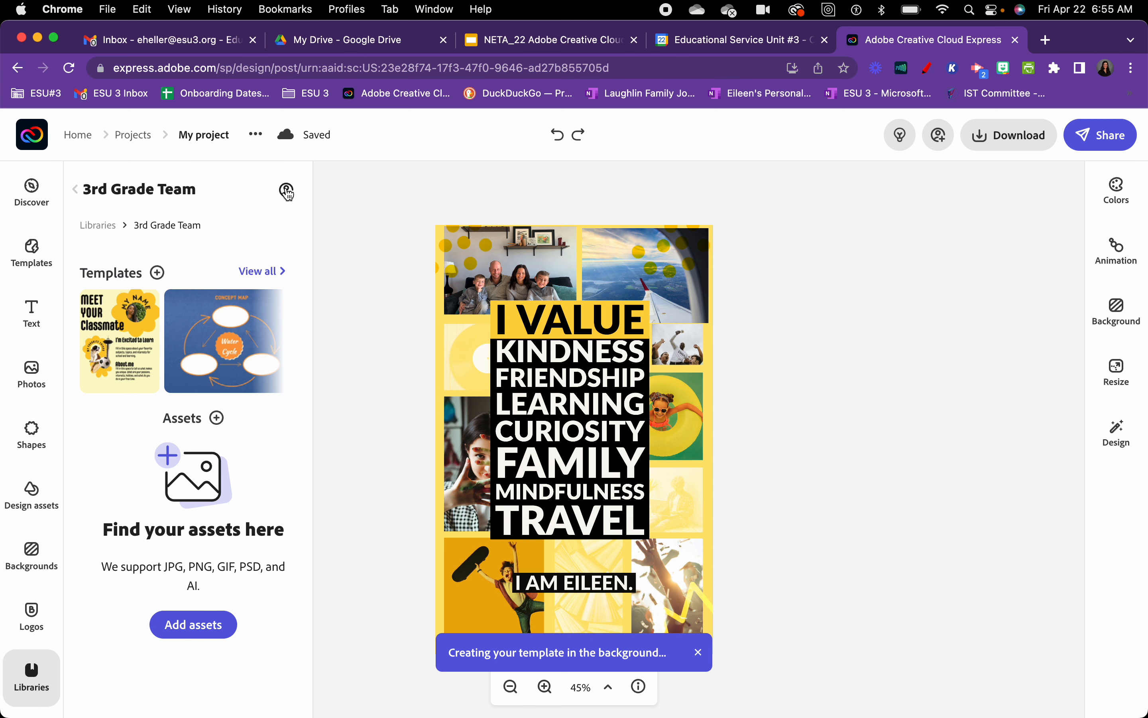
click(287, 190)
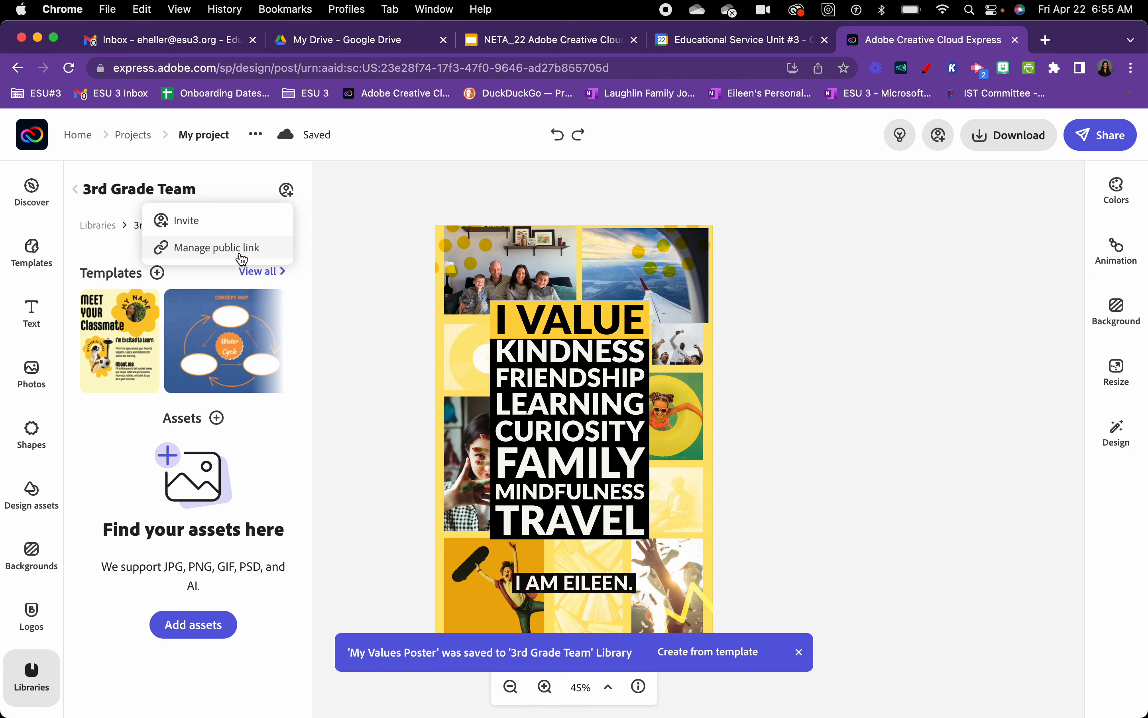
click(369, 231)
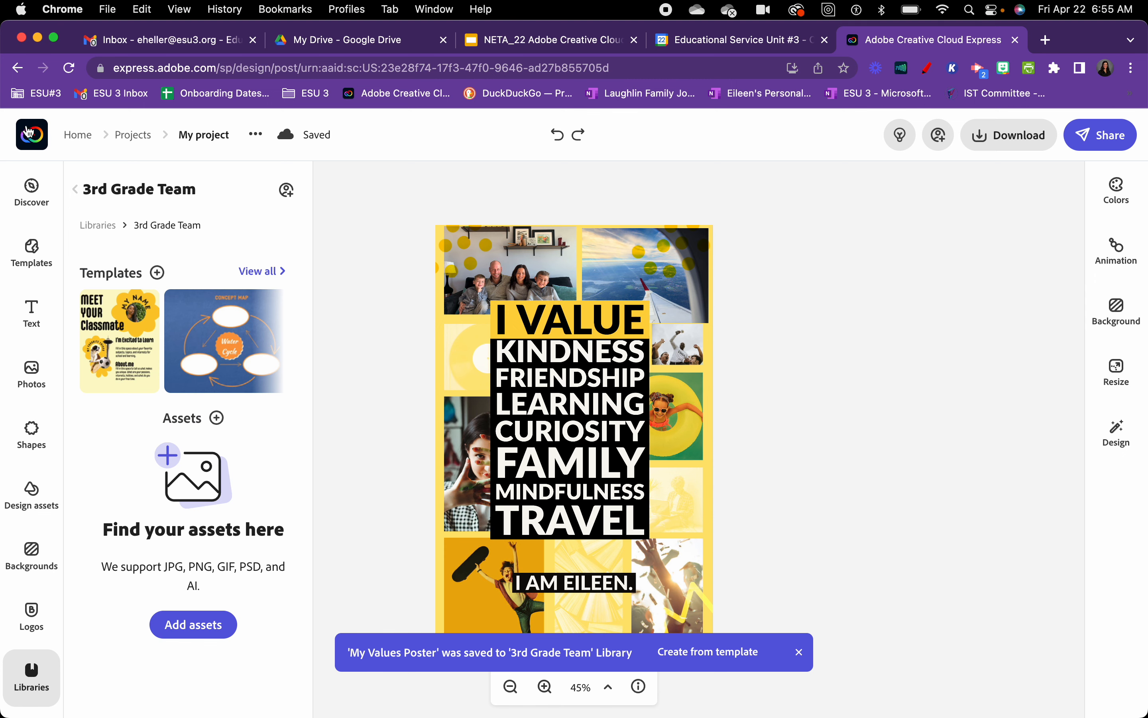
Step: Return to the home page and examine the recommended quick actions and the account's plan details
click(30, 137)
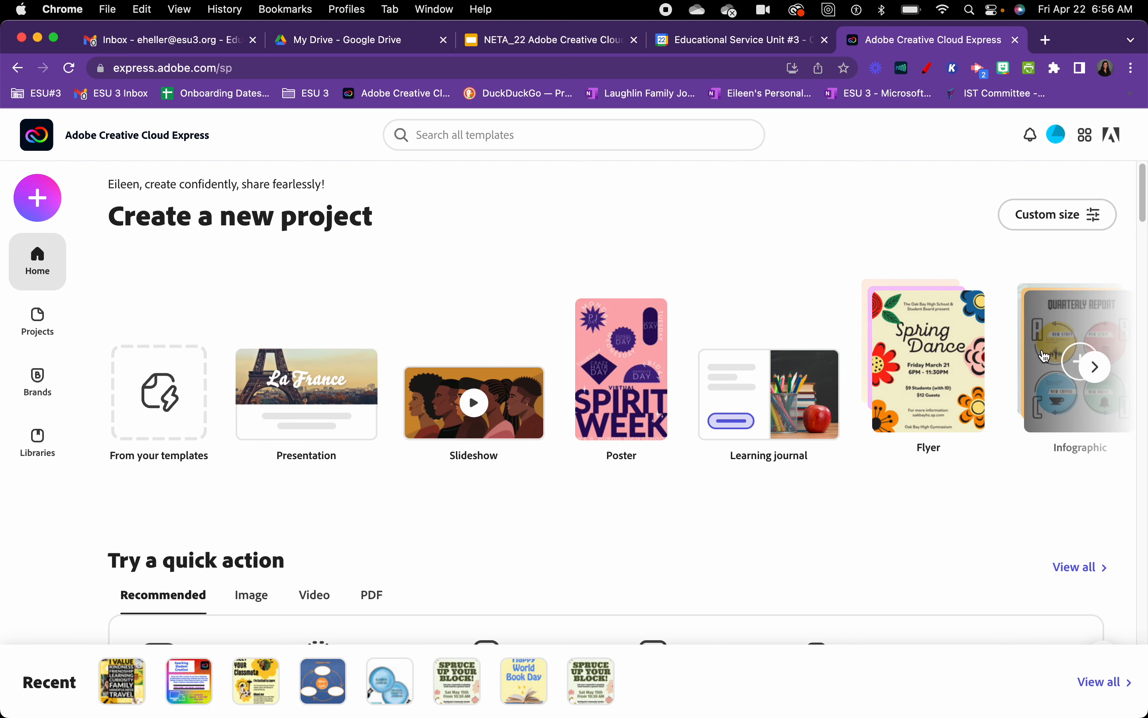
scroll(768, 553, down, 5)
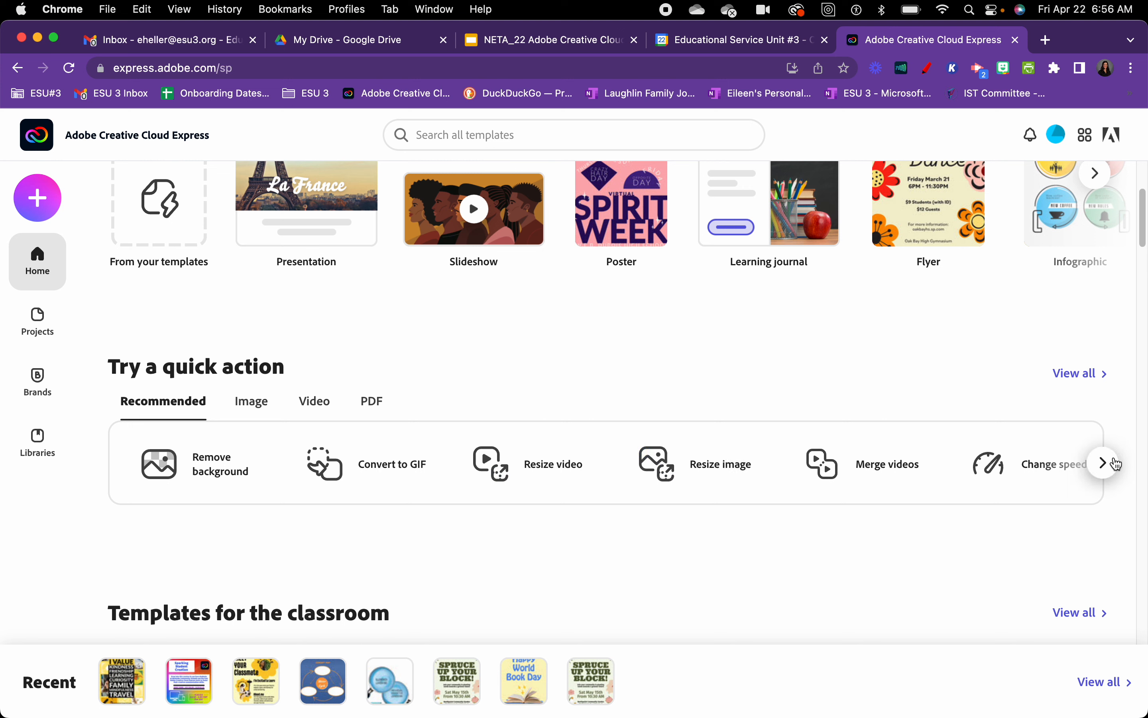
click(1107, 464)
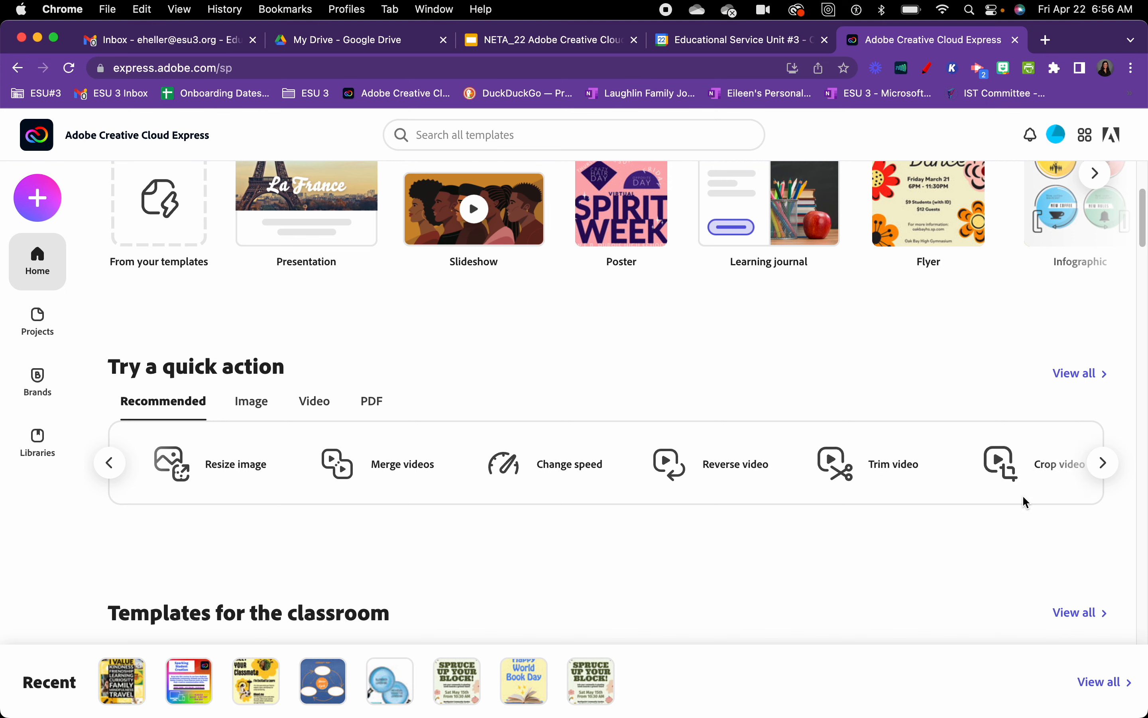
scroll(1027, 503, down, 3)
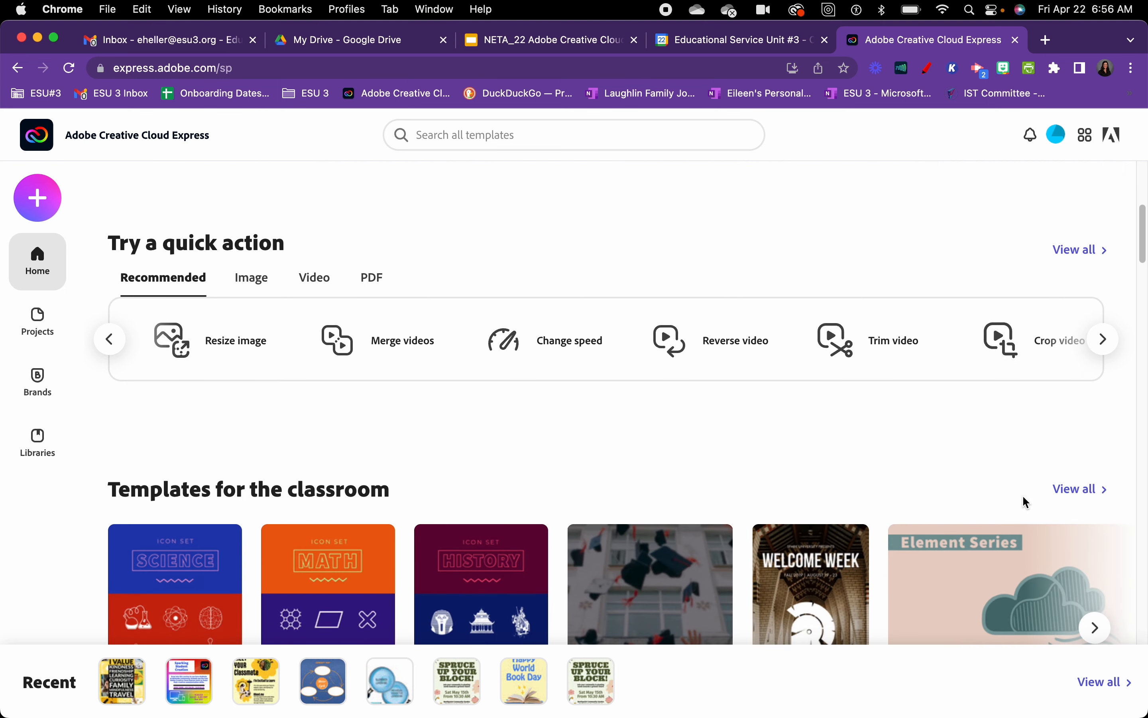
scroll(1027, 503, down, 3)
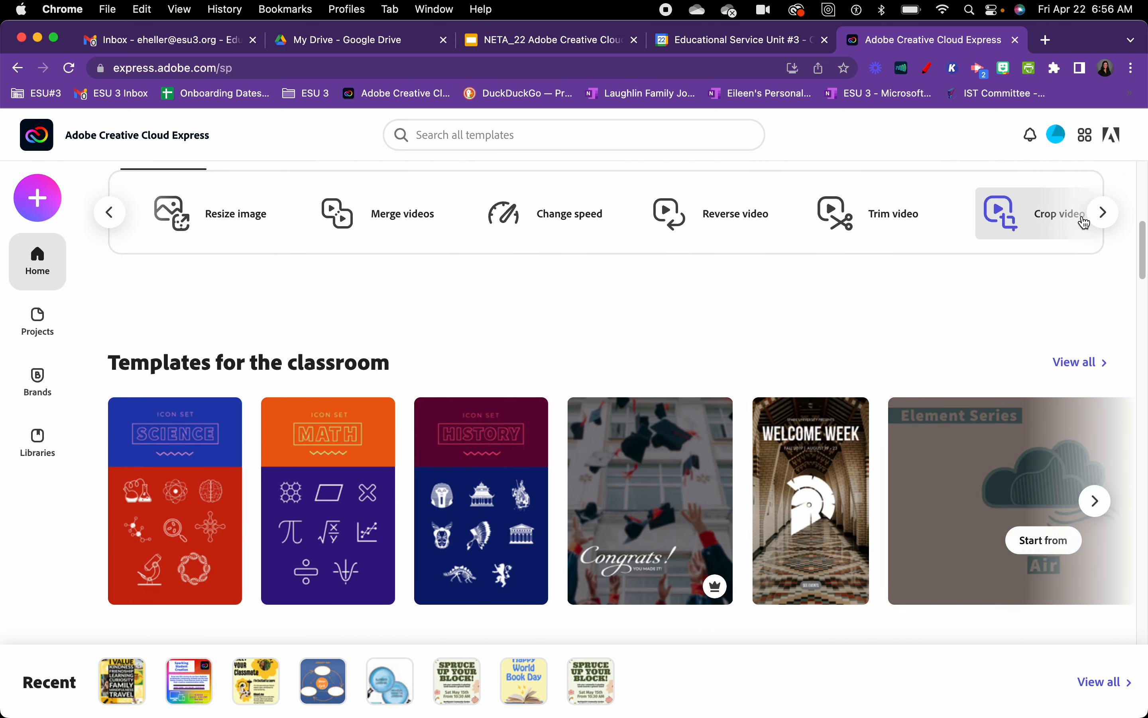
click(1057, 137)
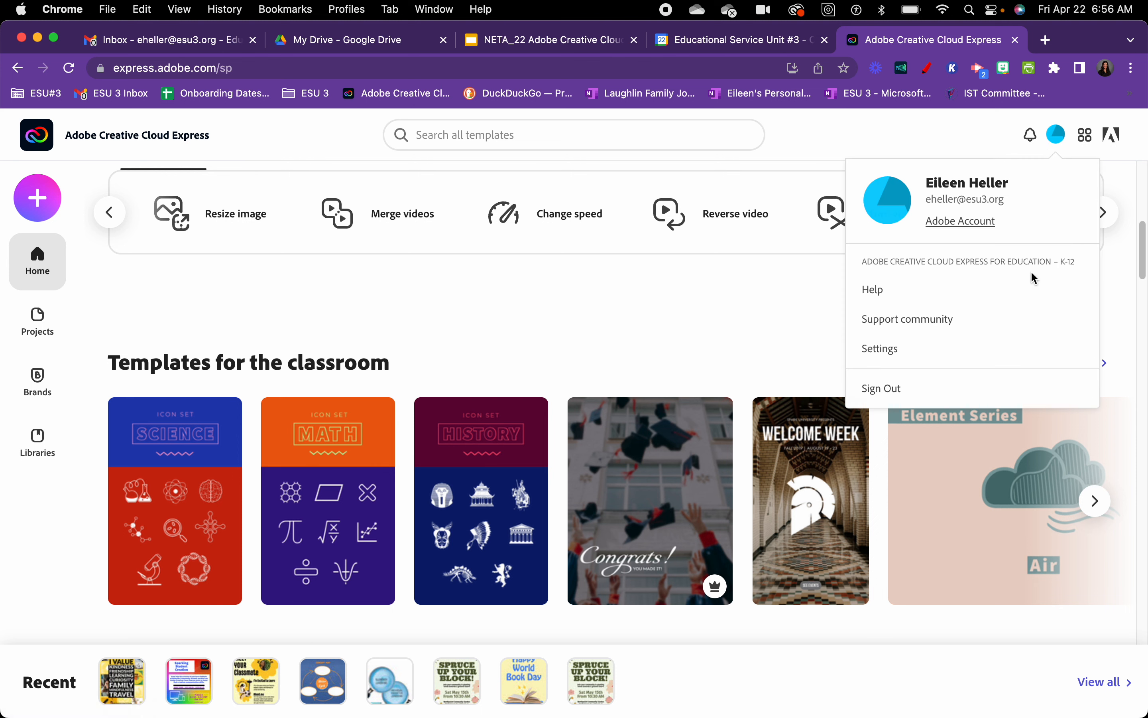
click(746, 286)
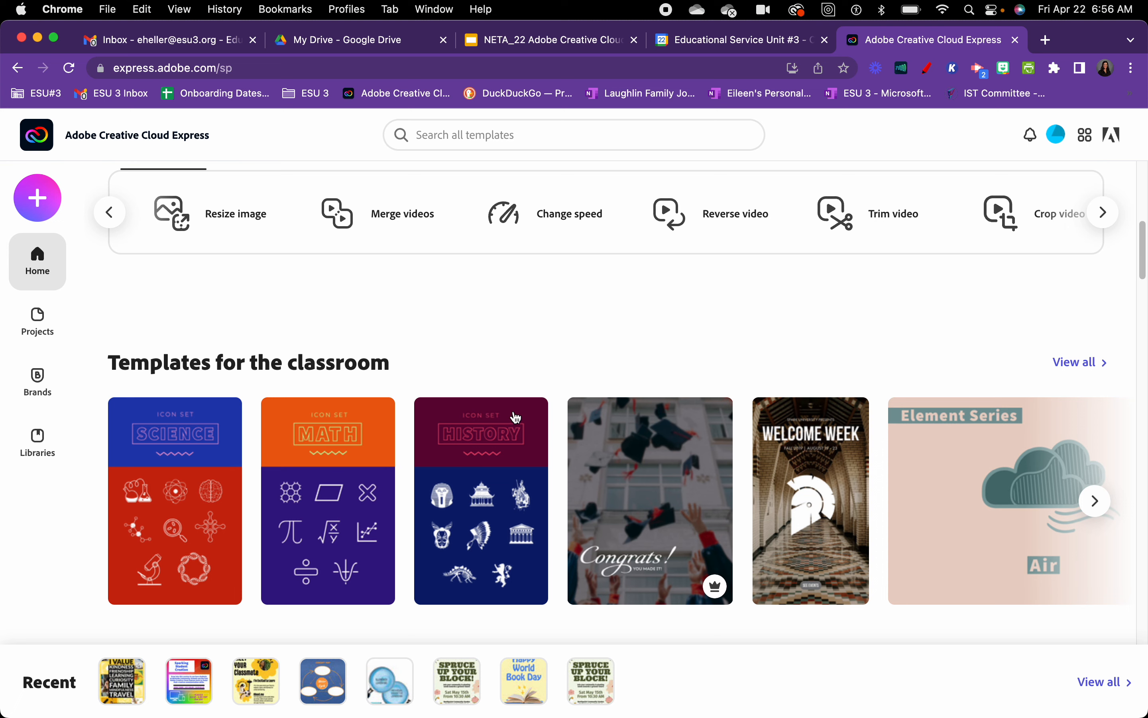
Step: Browse the home page's template categories from the classroom templates down to the lesson plans, and open the Projects page
scroll(517, 418, down, 5)
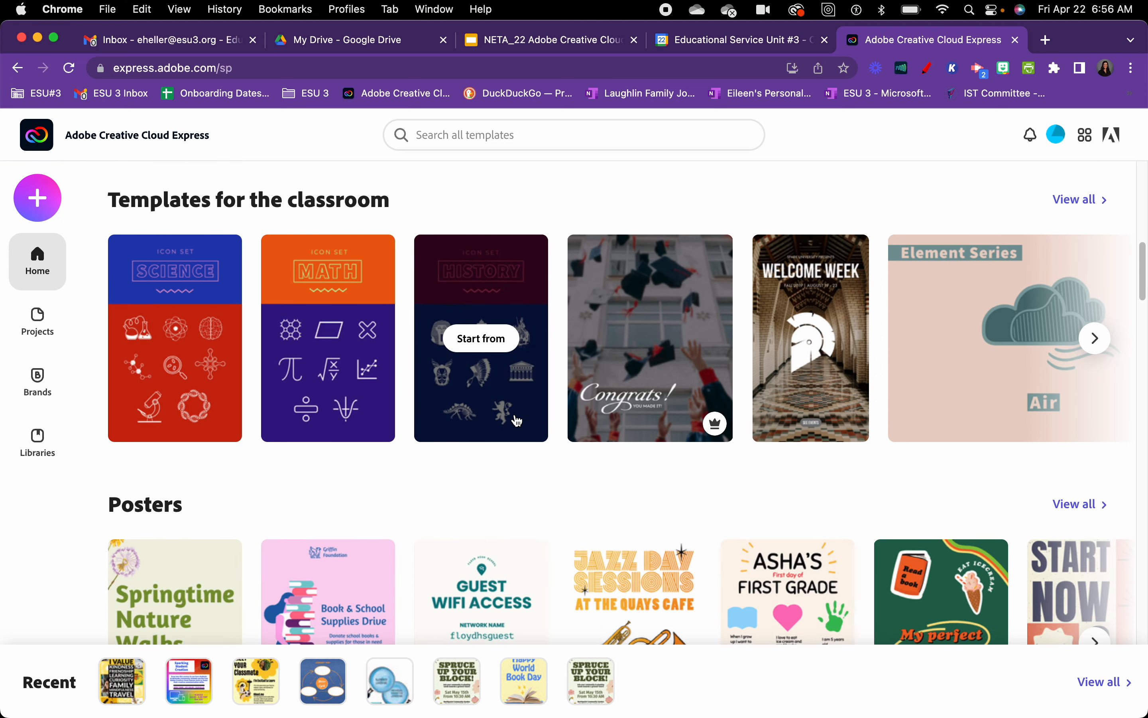
scroll(517, 420, down, 20)
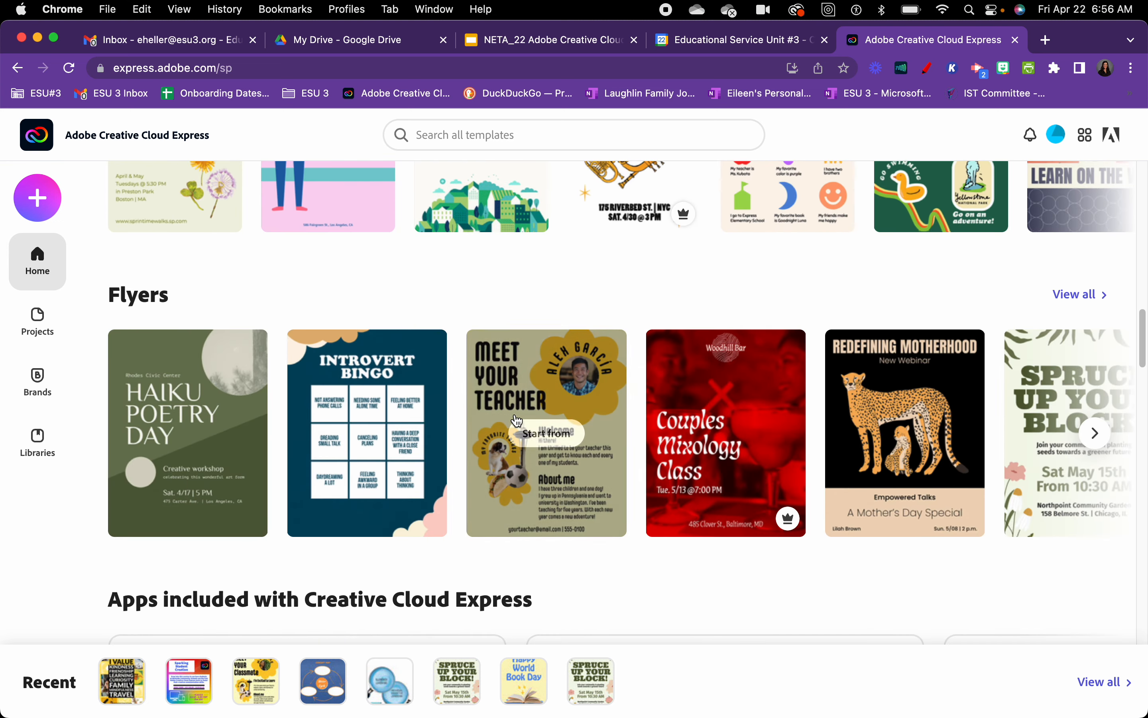
scroll(516, 421, down, 8)
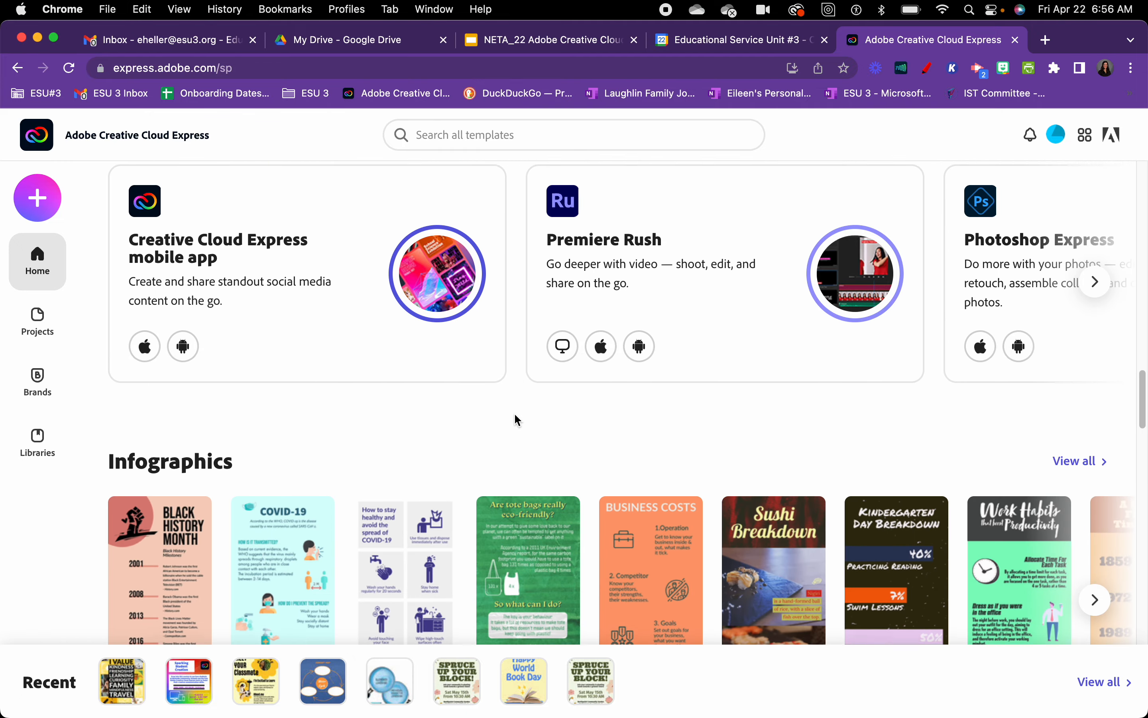
scroll(516, 421, down, 10)
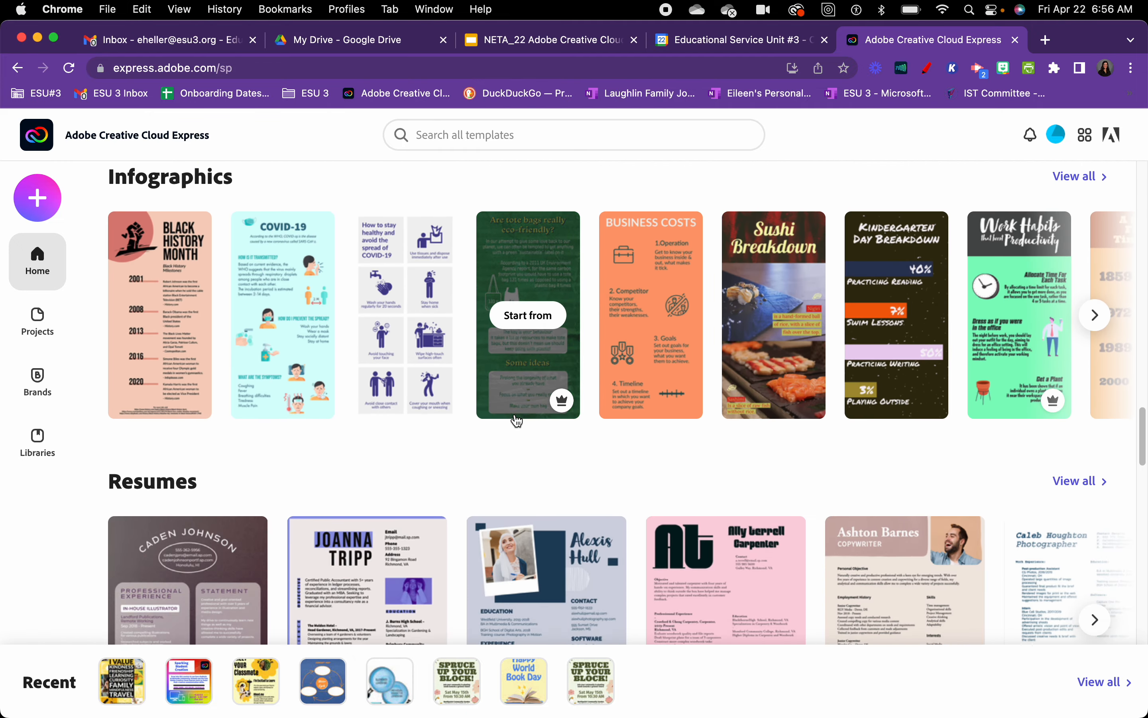
scroll(517, 420, down, 9)
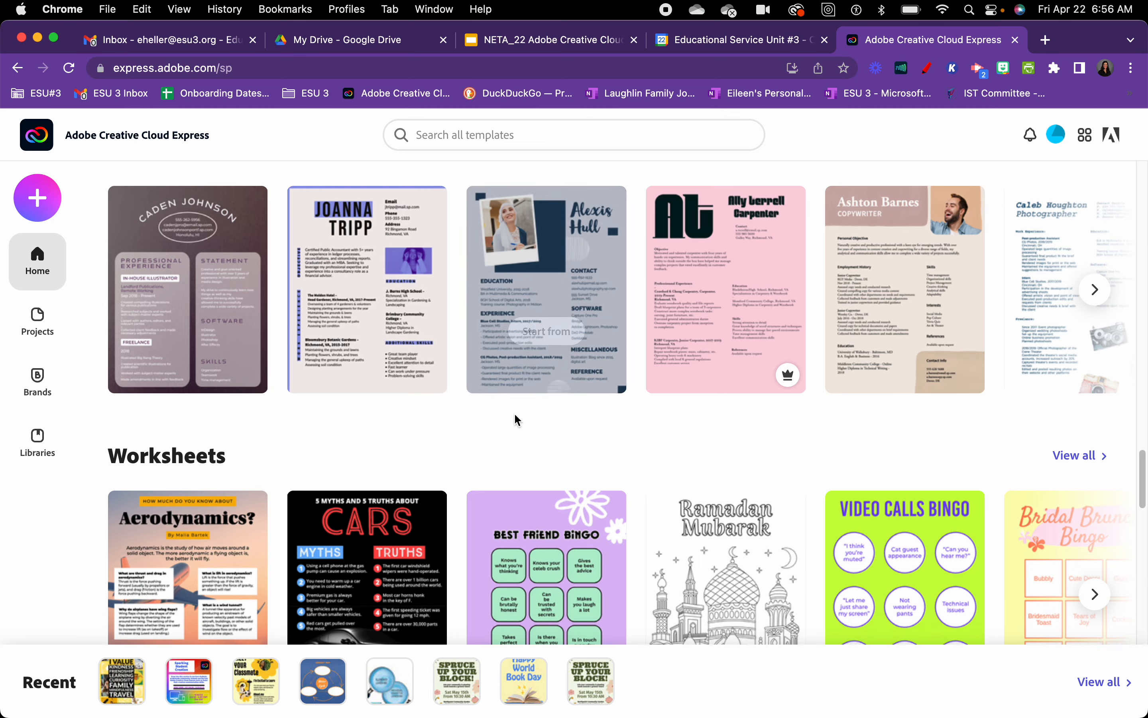
scroll(517, 420, down, 4)
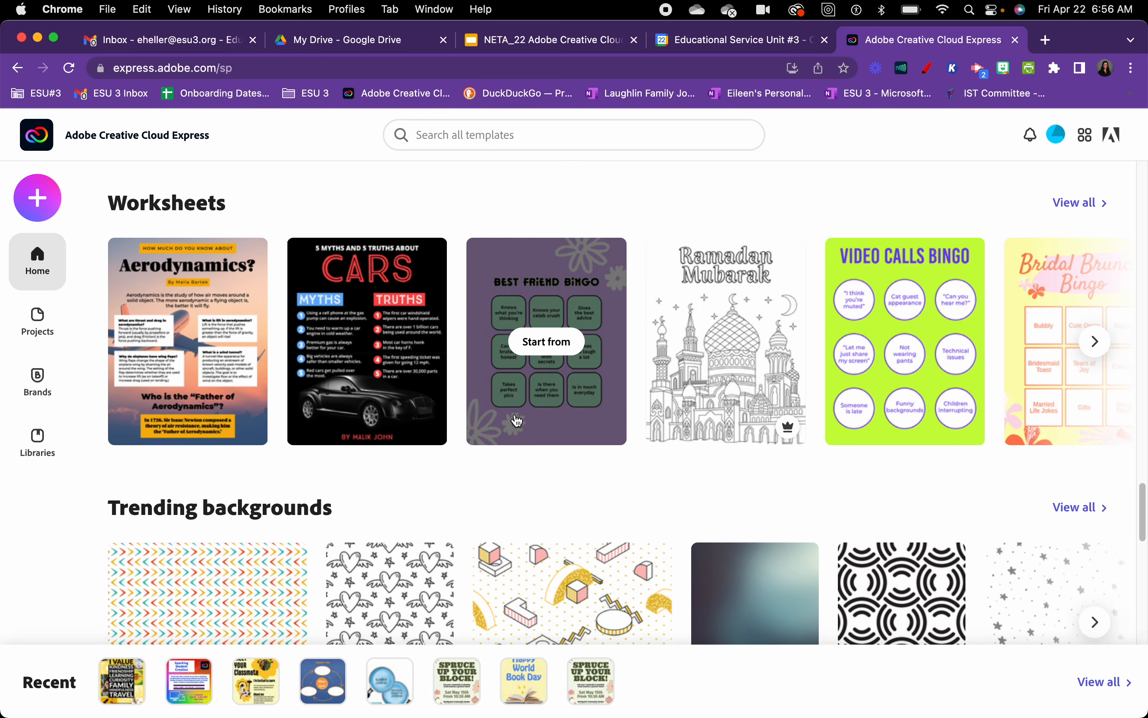
scroll(517, 420, down, 5)
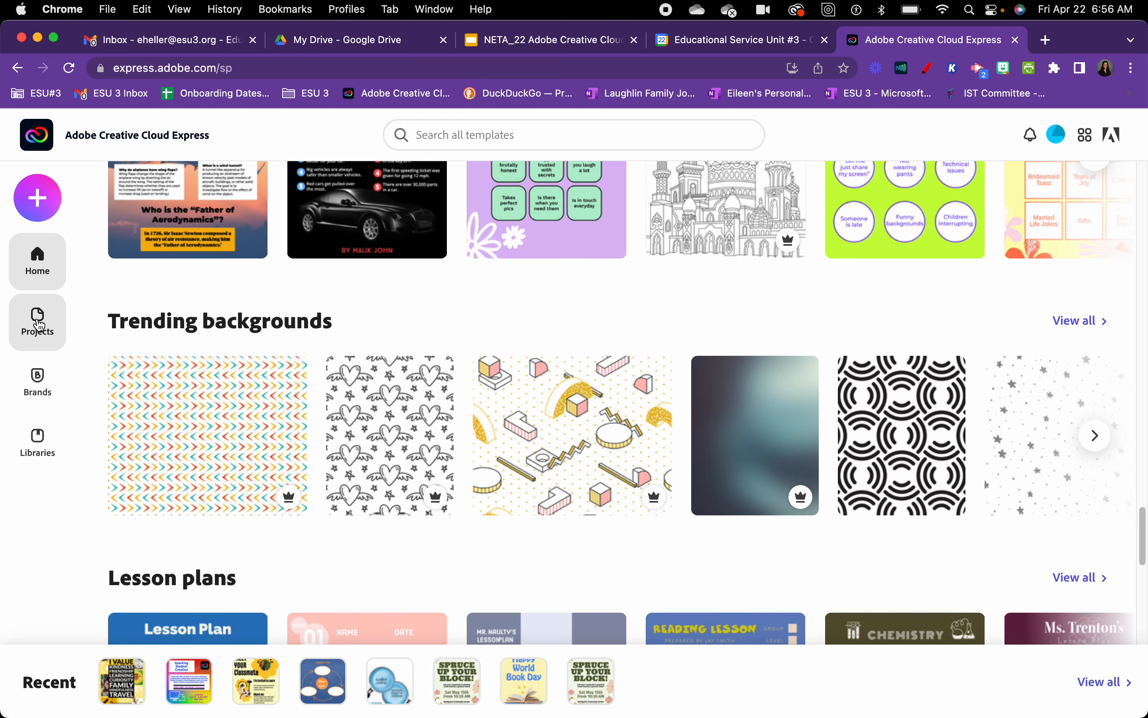
click(40, 325)
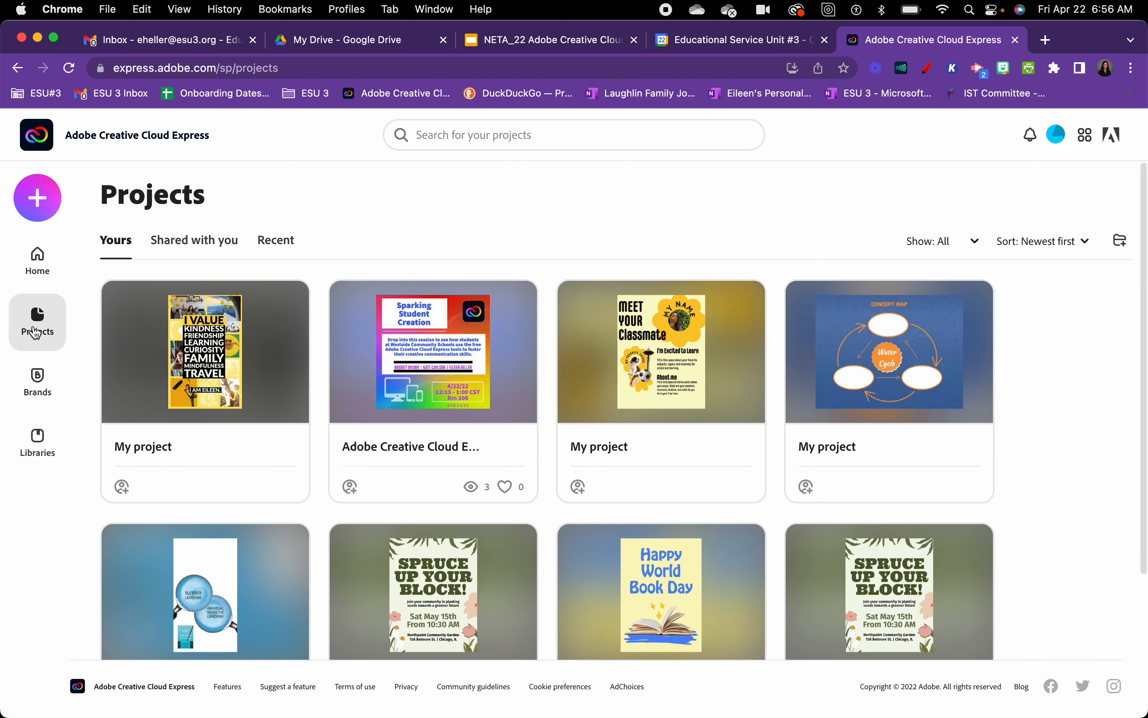